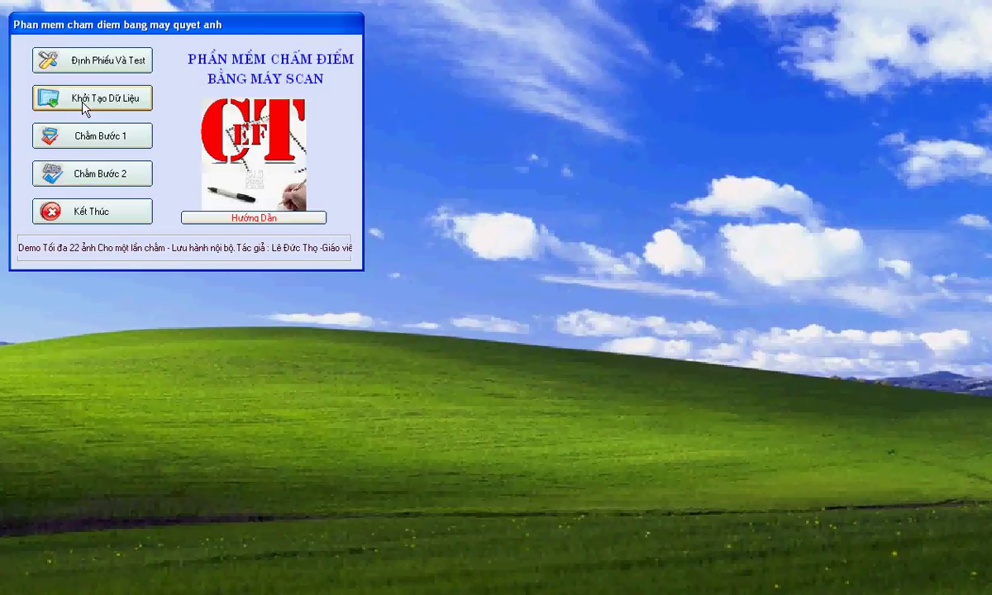
Initialise the grading data for the major exam with the test codes 562,256,265,526 and confirm.
{"action": "left_click", "coordinate": [85, 108]}
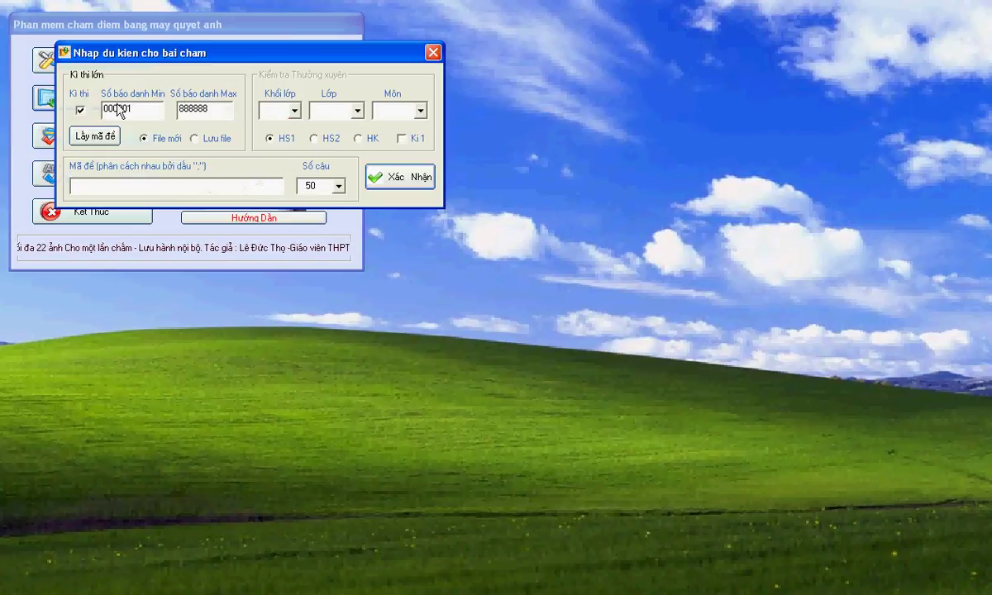
{"action": "left_click_drag", "start_coordinate": [199, 60], "coordinate": [499, 33]}
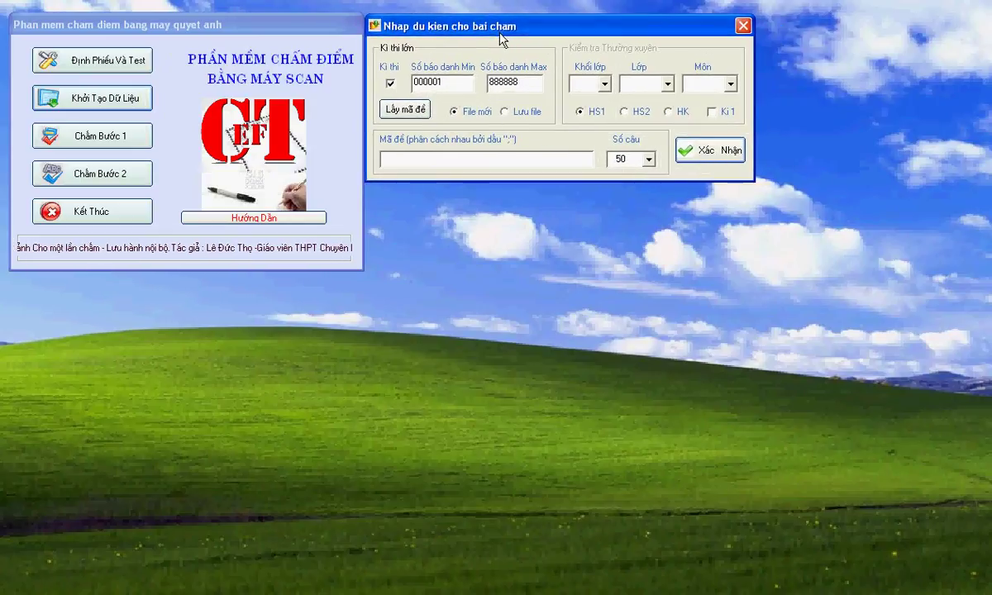
{"action": "left_click", "coordinate": [460, 156]}
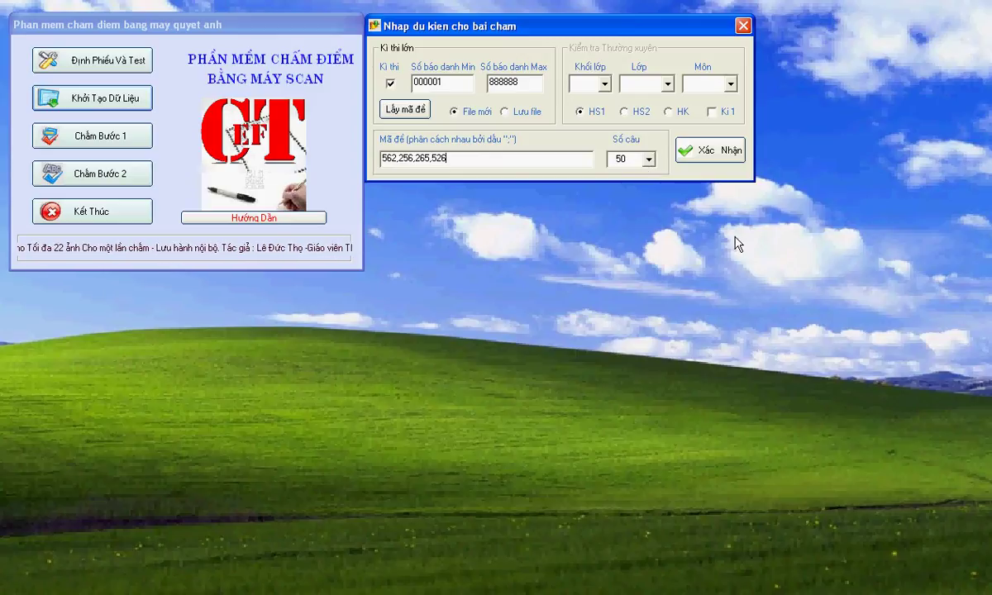
{"action": "left_click", "coordinate": [707, 157]}
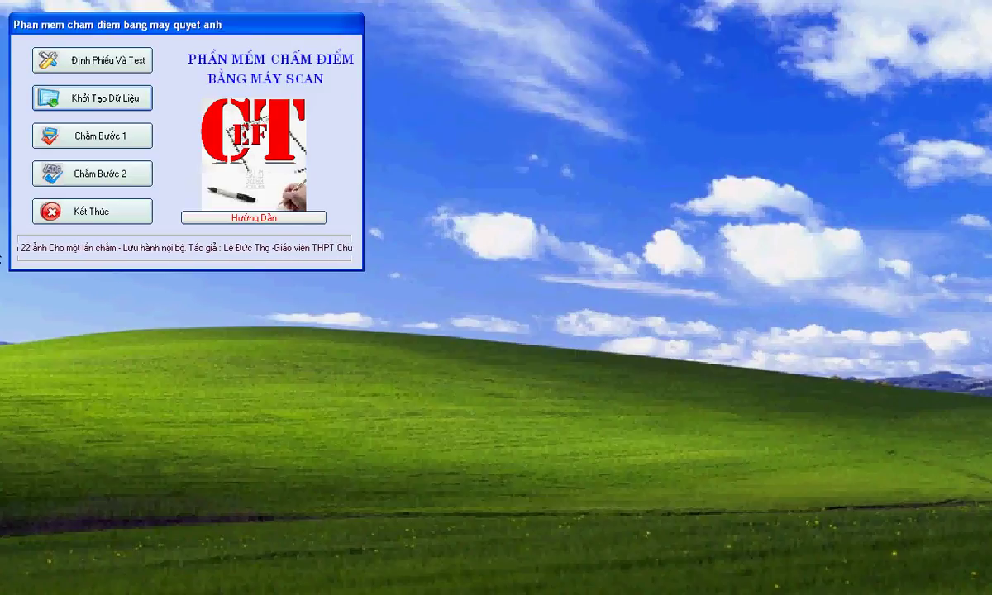
Start grading step 1 and load the answer-sheet form phieuChamthiDHlan21(20_5).txt from the FORM folder.
{"action": "left_click", "coordinate": [94, 142]}
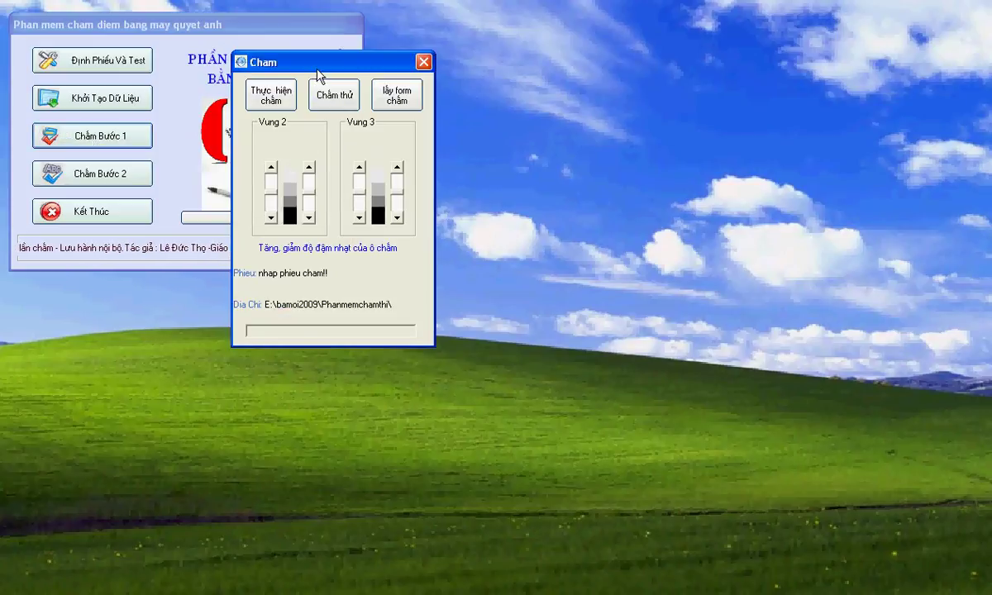
{"action": "left_click_drag", "start_coordinate": [317, 71], "coordinate": [315, 37]}
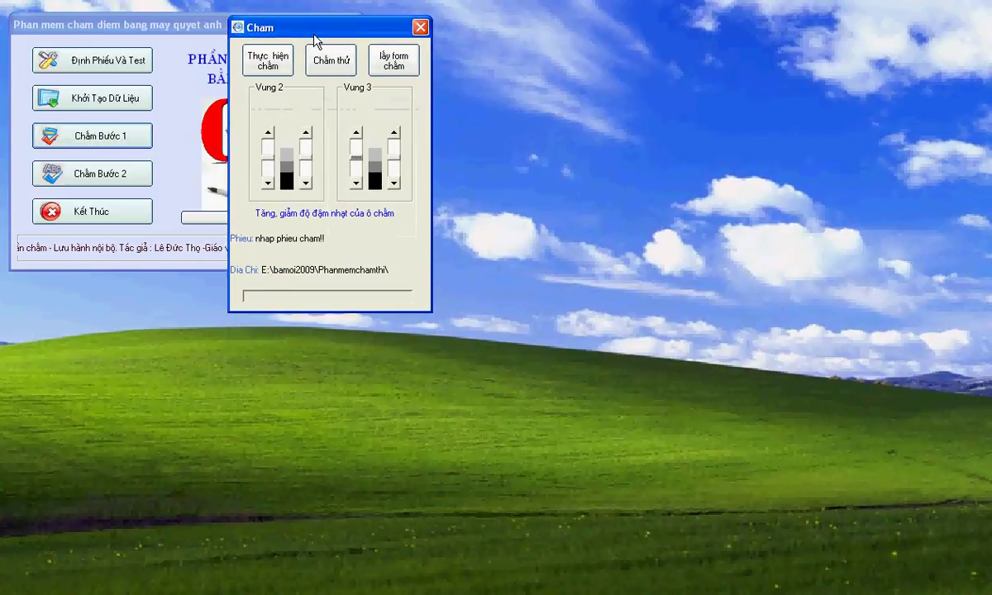
{"action": "left_click", "coordinate": [395, 63]}
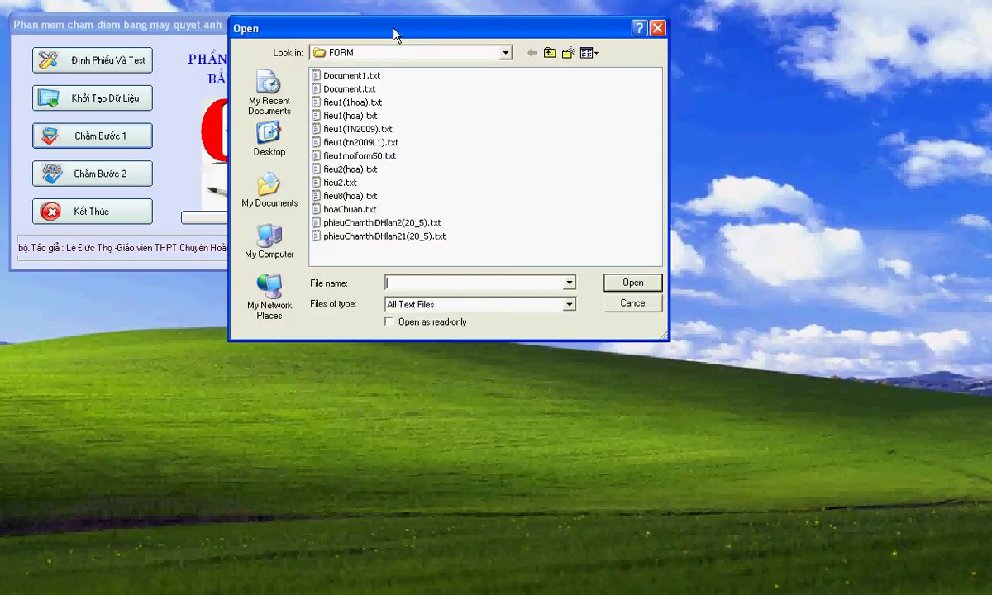
{"action": "left_click_drag", "start_coordinate": [393, 35], "coordinate": [561, 38]}
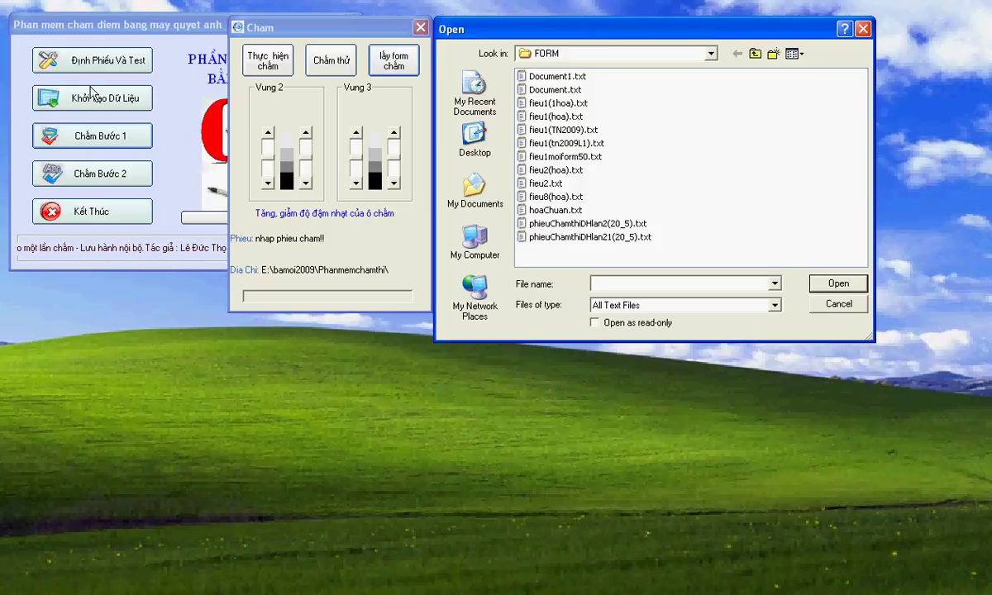
{"action": "left_click", "coordinate": [553, 239]}
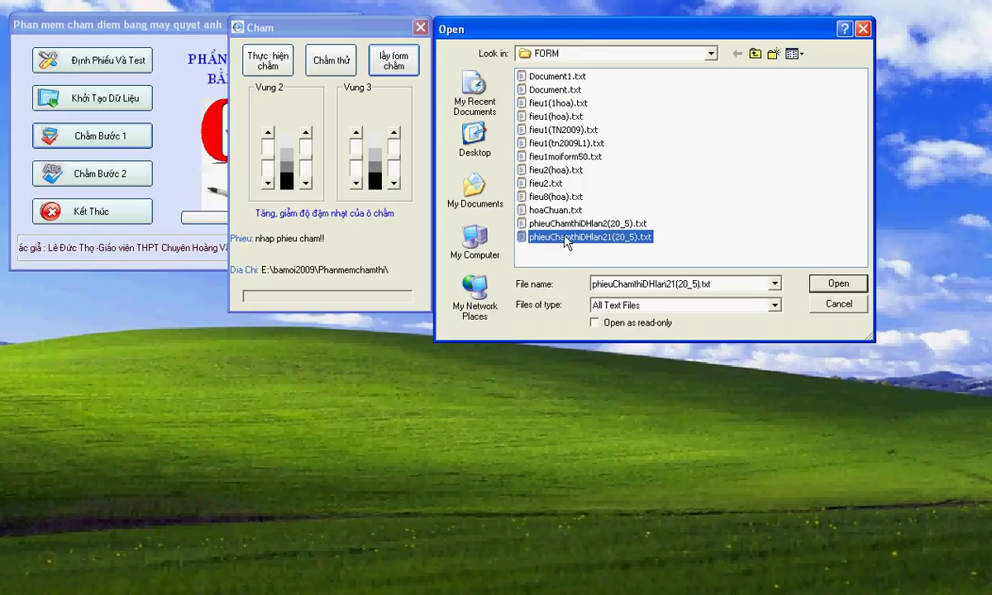
{"action": "left_click", "coordinate": [835, 287]}
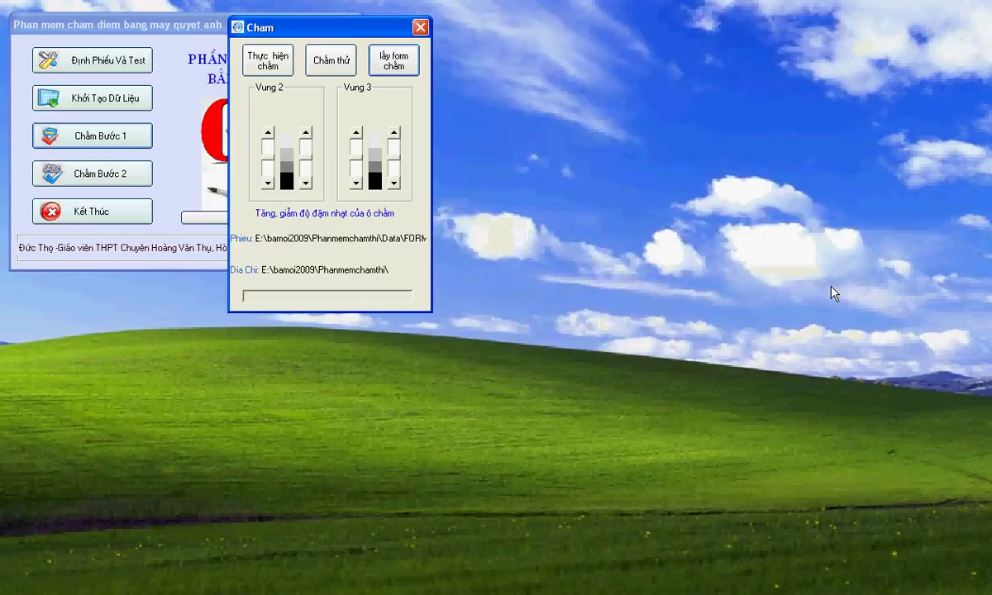
Run a trial grading on the scanned sheet Scan0018.JPG from the picdata folder.
{"action": "left_click", "coordinate": [323, 70]}
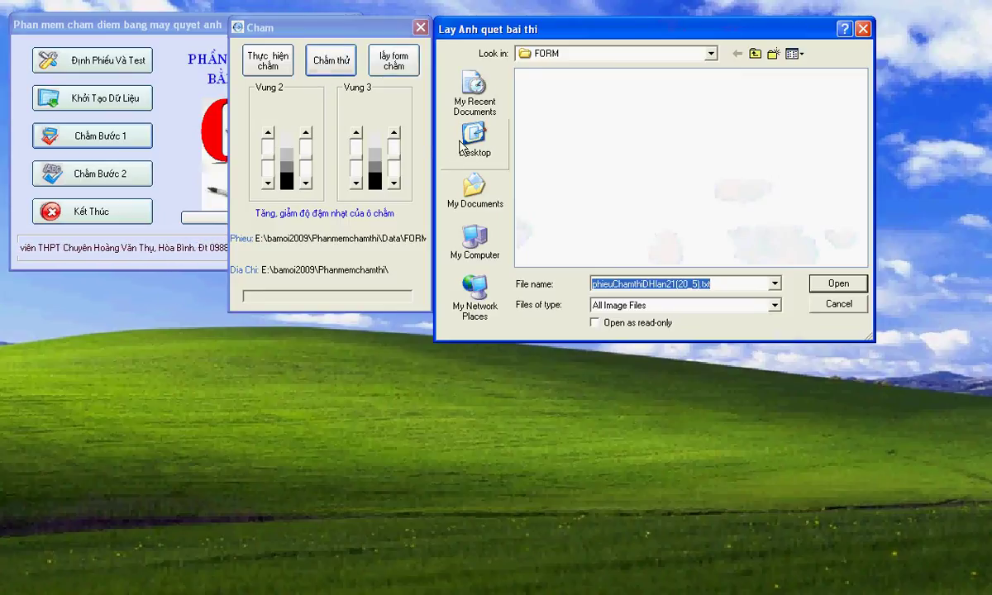
{"action": "left_click", "coordinate": [755, 53]}
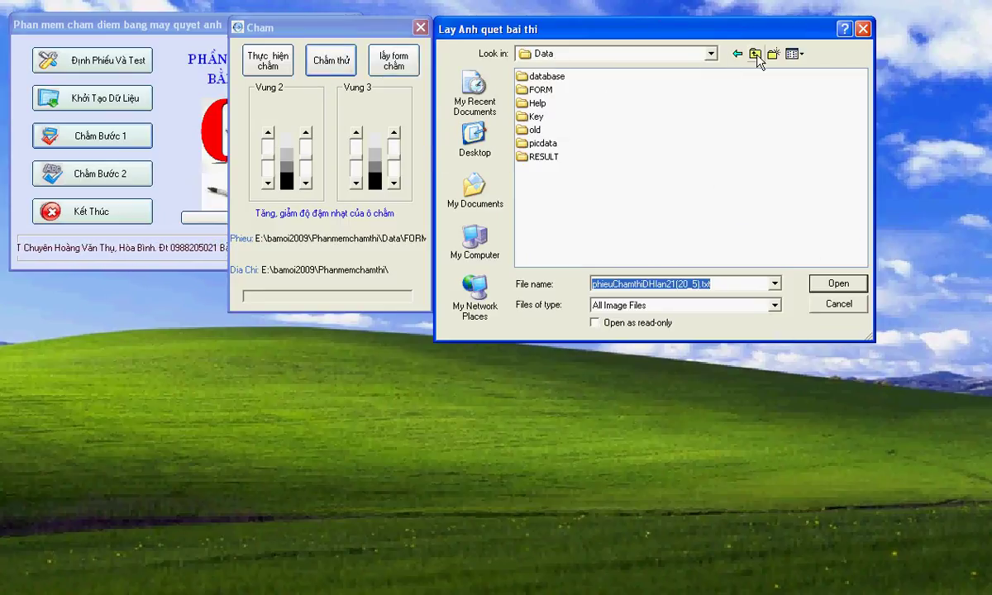
{"action": "double_click", "coordinate": [526, 144]}
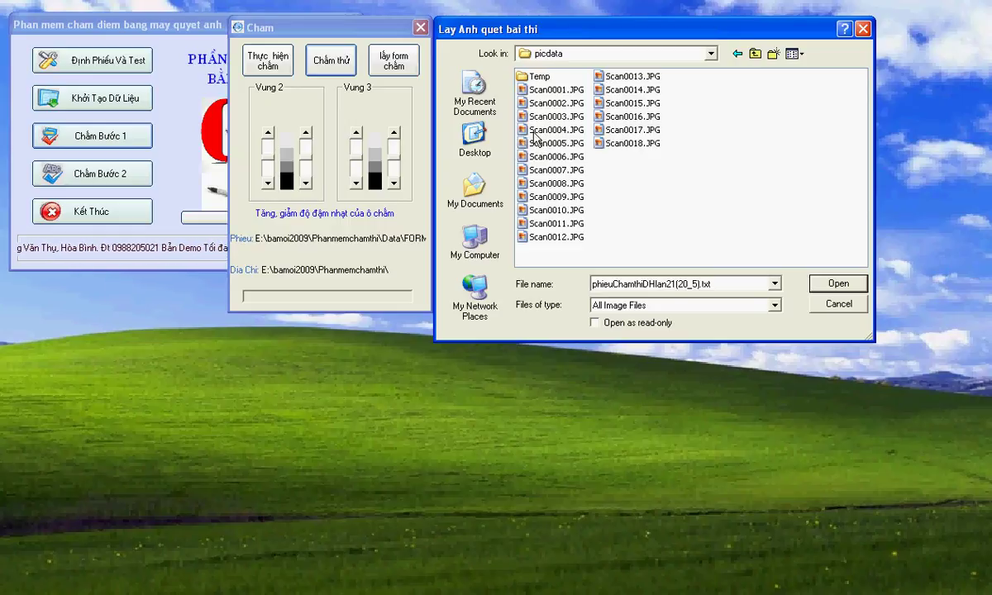
{"action": "left_click", "coordinate": [522, 89]}
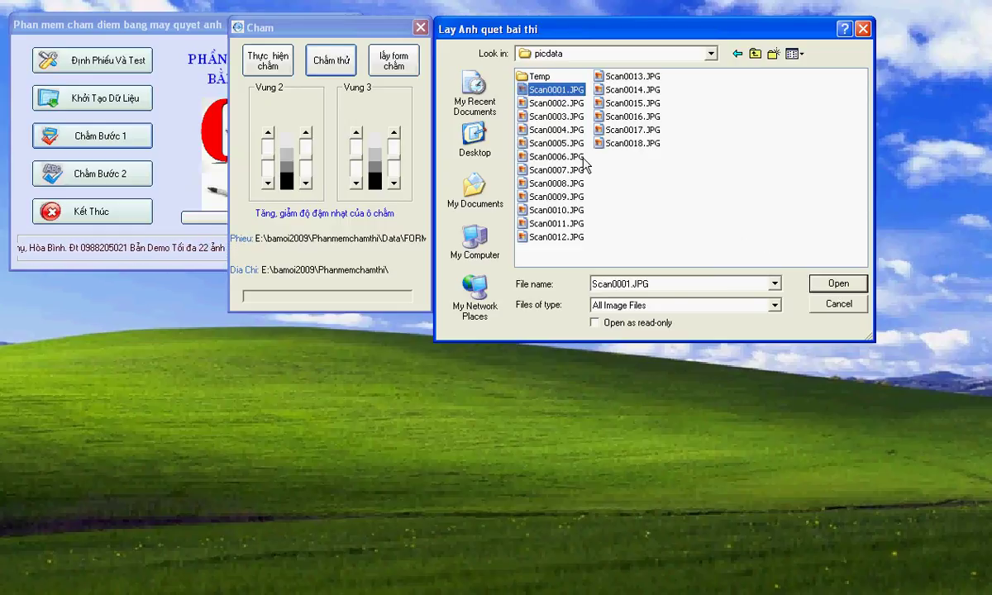
{"action": "key", "text": "End"}
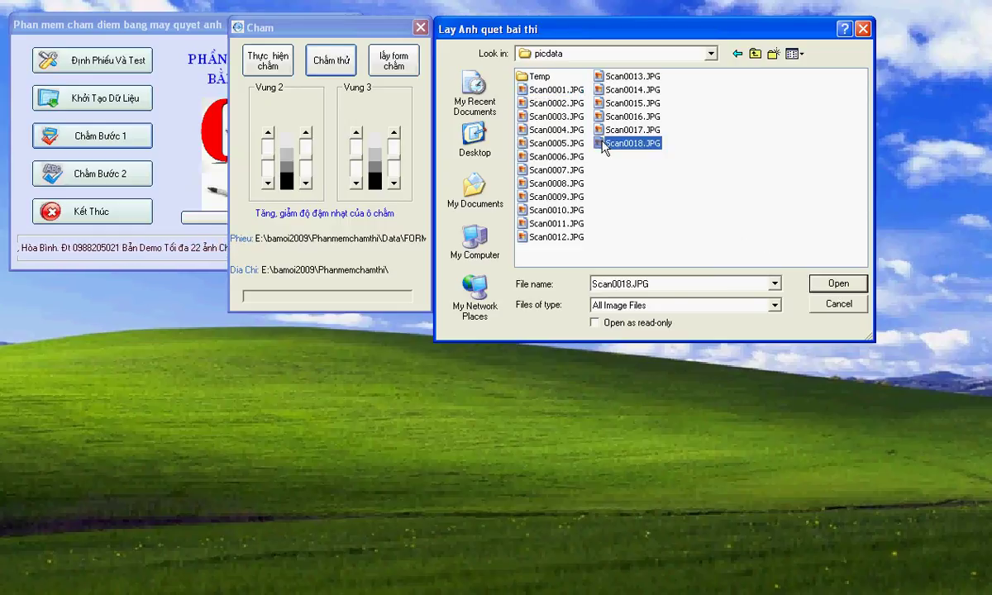
{"action": "left_click", "coordinate": [833, 286]}
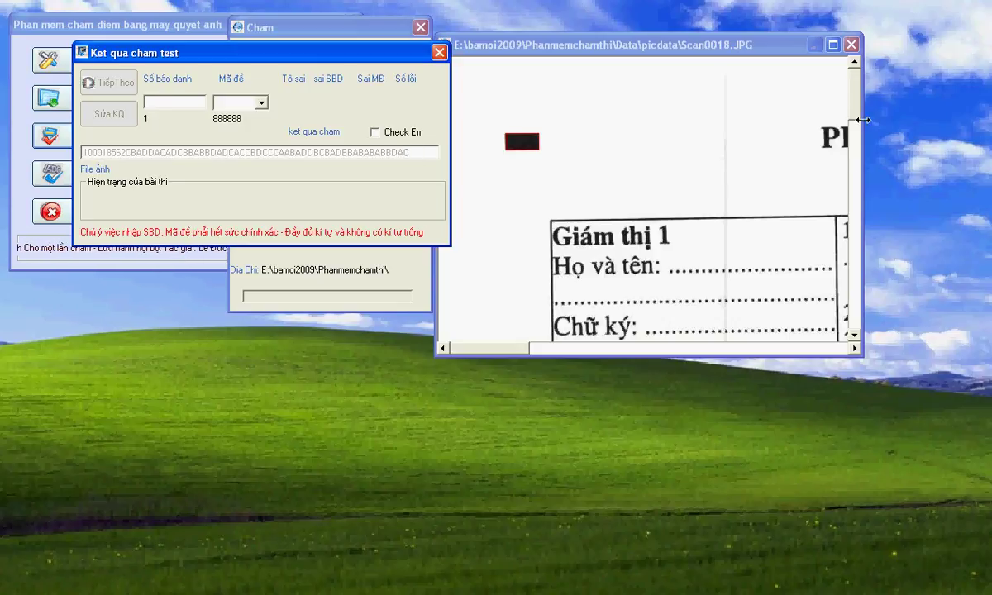
Examine the detected marks for candidate number, test code and answers across the scanned sheet, and close the trial result and image windows.
{"action": "left_click", "coordinate": [804, 114]}
{"action": "scroll", "coordinate": [661, 248], "scroll_direction": "down", "scroll_amount": 5}
{"action": "left_click_drag", "start_coordinate": [492, 348], "coordinate": [748, 348]}
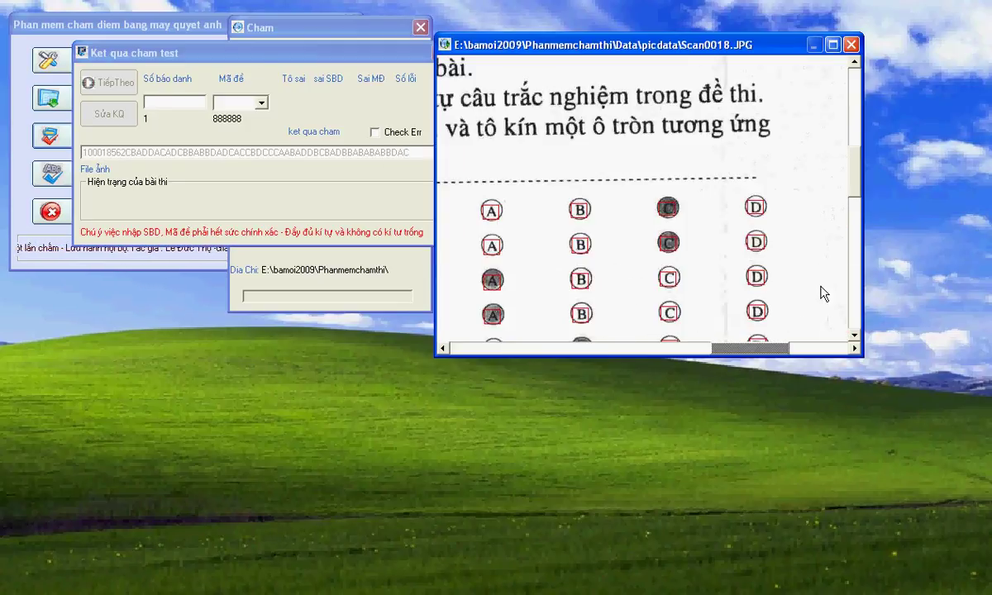
{"action": "left_click_drag", "start_coordinate": [854, 169], "coordinate": [854, 298]}
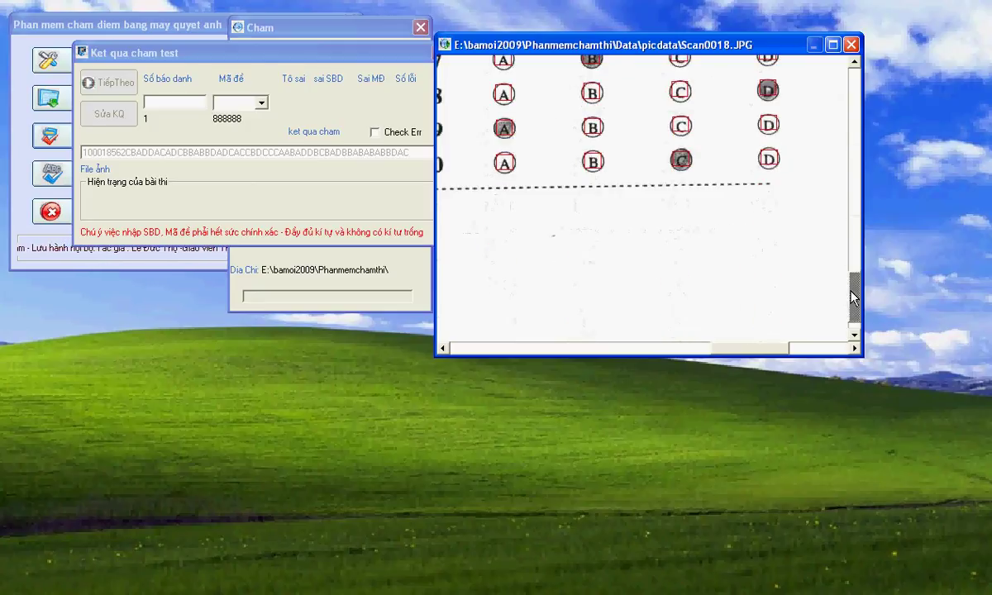
{"action": "left_click_drag", "start_coordinate": [764, 348], "coordinate": [794, 348]}
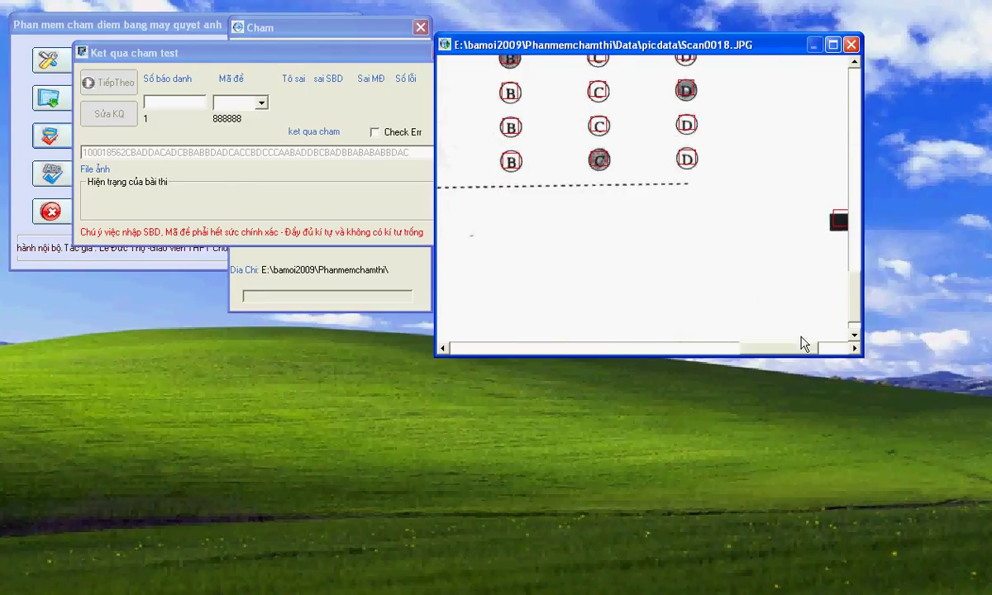
{"action": "left_click_drag", "start_coordinate": [855, 304], "coordinate": [854, 101]}
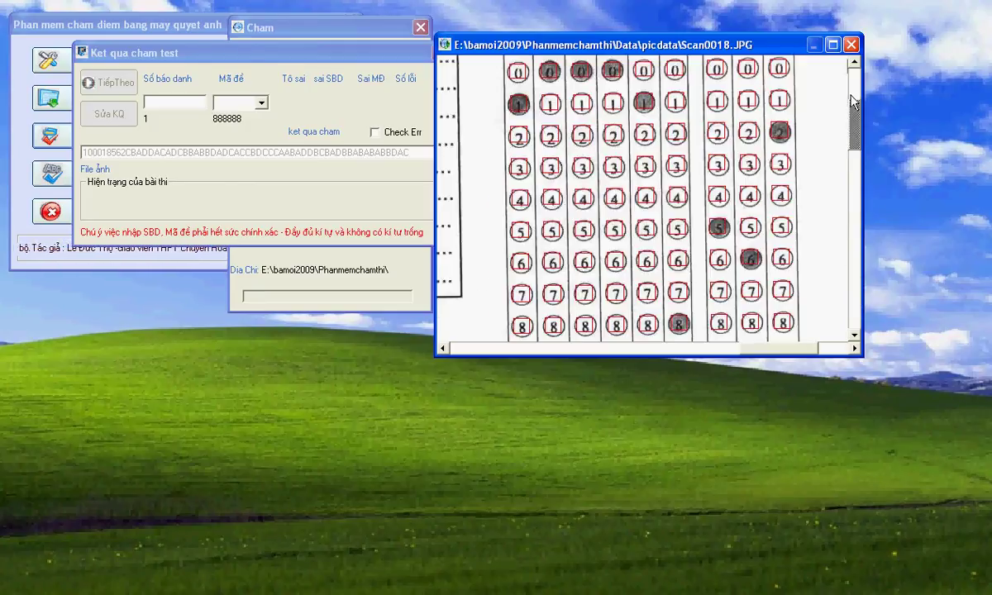
{"action": "scroll", "coordinate": [772, 343], "scroll_direction": "up", "scroll_amount": 5}
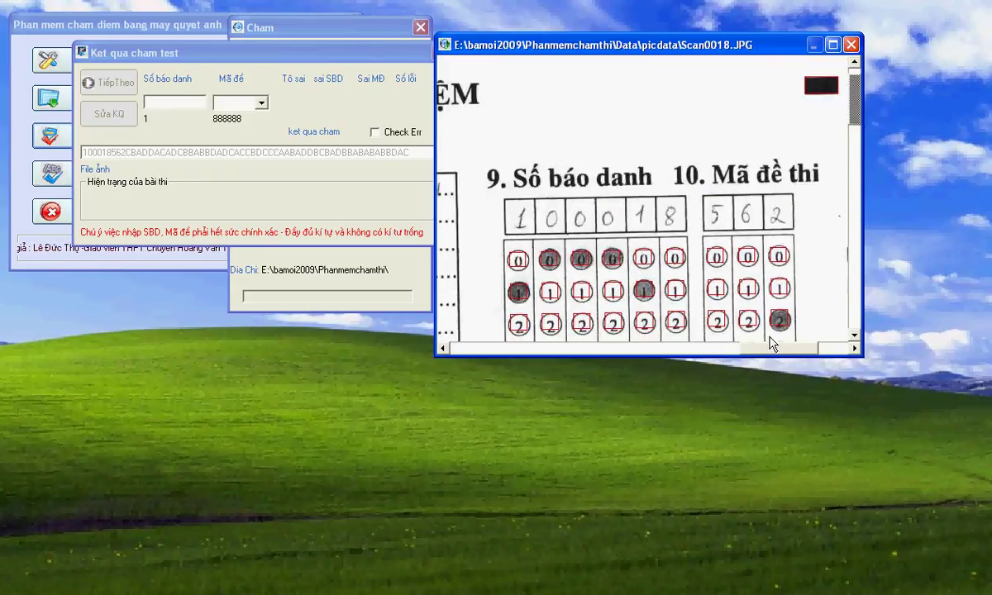
{"action": "left_click_drag", "start_coordinate": [744, 348], "coordinate": [542, 345]}
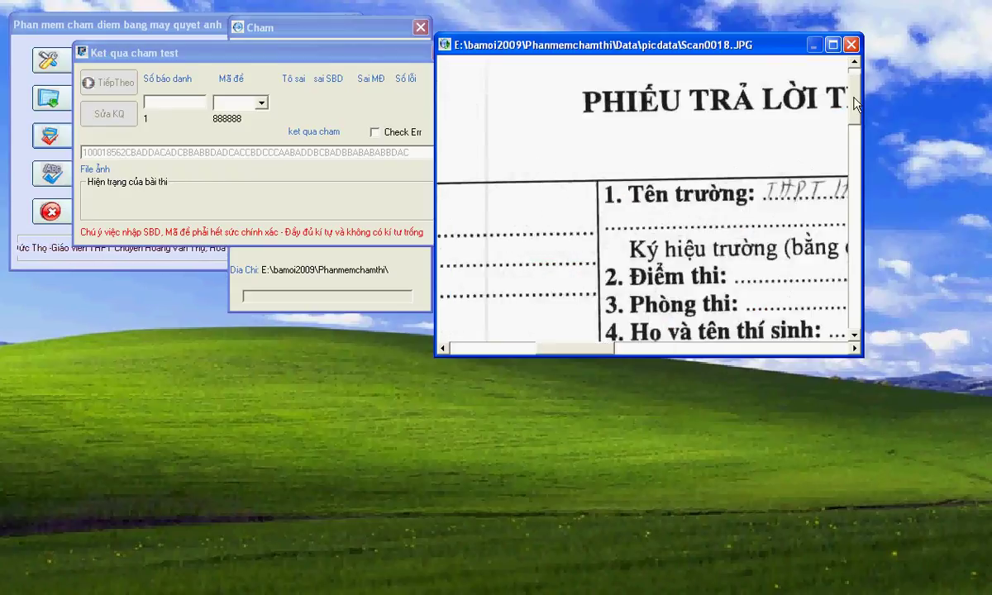
{"action": "left_click_drag", "start_coordinate": [855, 103], "coordinate": [855, 231]}
{"action": "left_click_drag", "start_coordinate": [582, 348], "coordinate": [542, 348]}
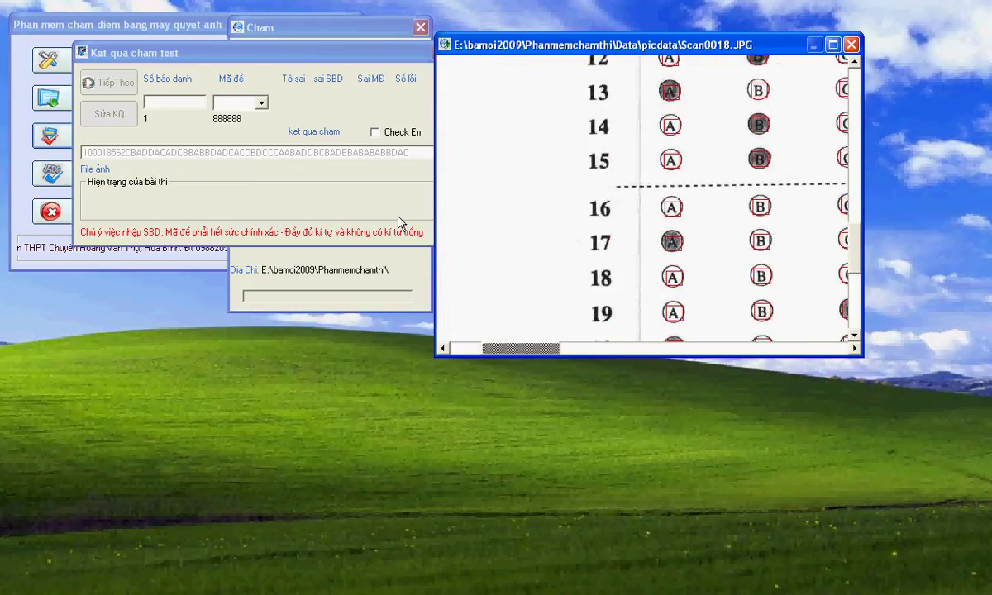
{"action": "left_click", "coordinate": [407, 60]}
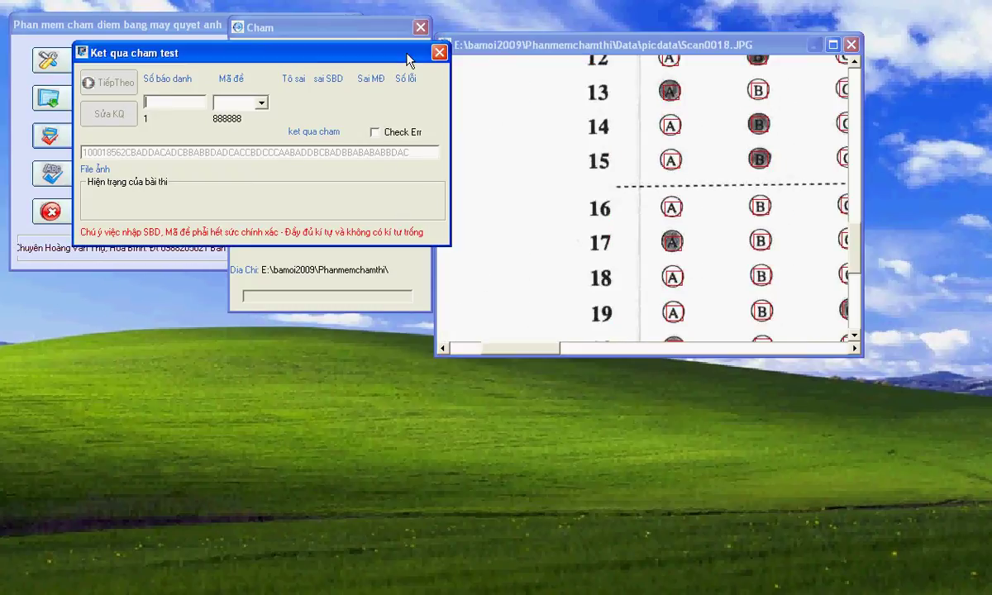
{"action": "left_click", "coordinate": [439, 53]}
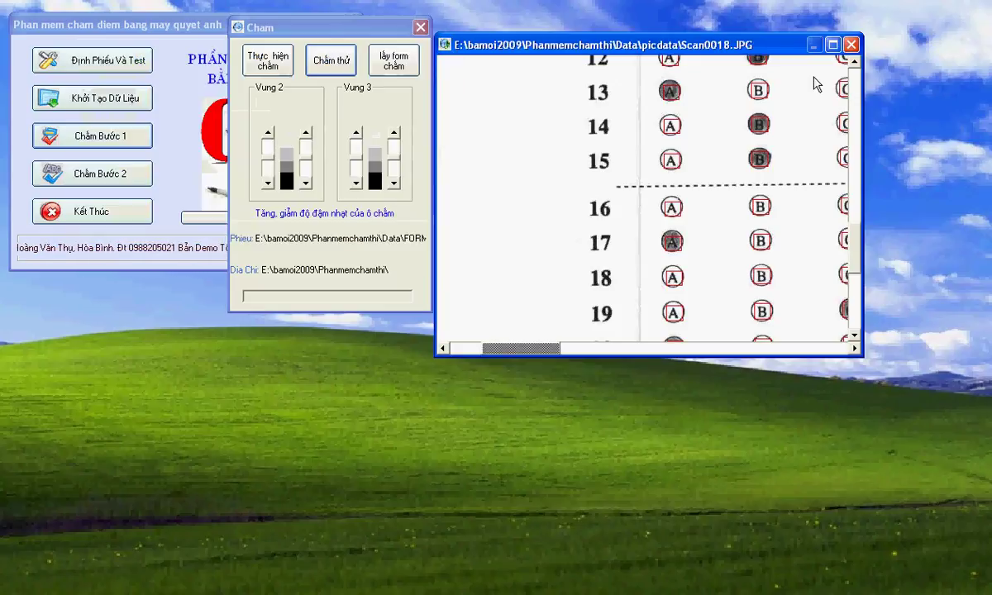
{"action": "left_click", "coordinate": [850, 44]}
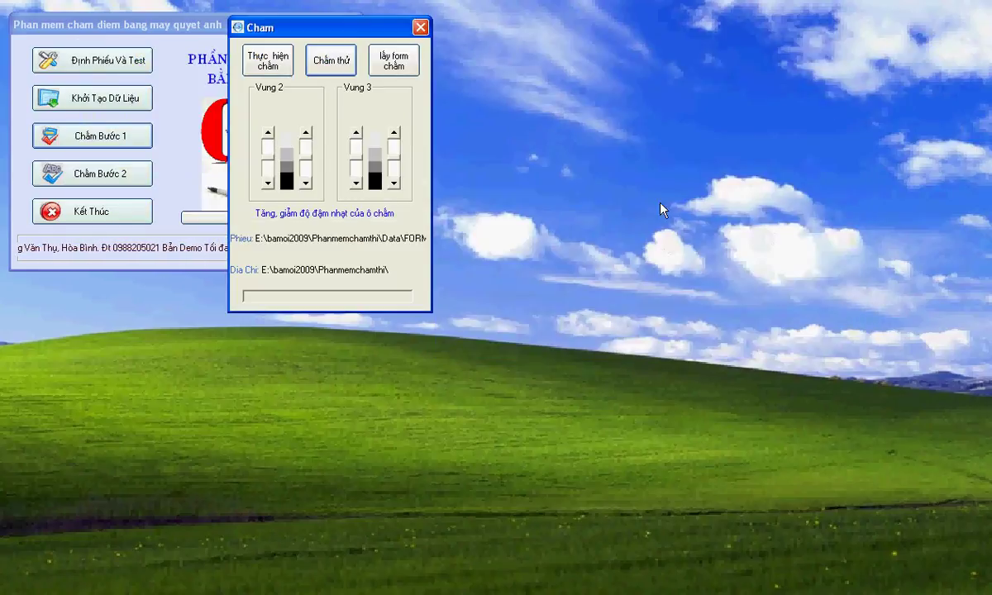
Run the actual grading of the picdata scans from Scan0001.JPG and save the results as chamthu in the database folder, closing the grading window.
{"action": "left_click", "coordinate": [291, 65]}
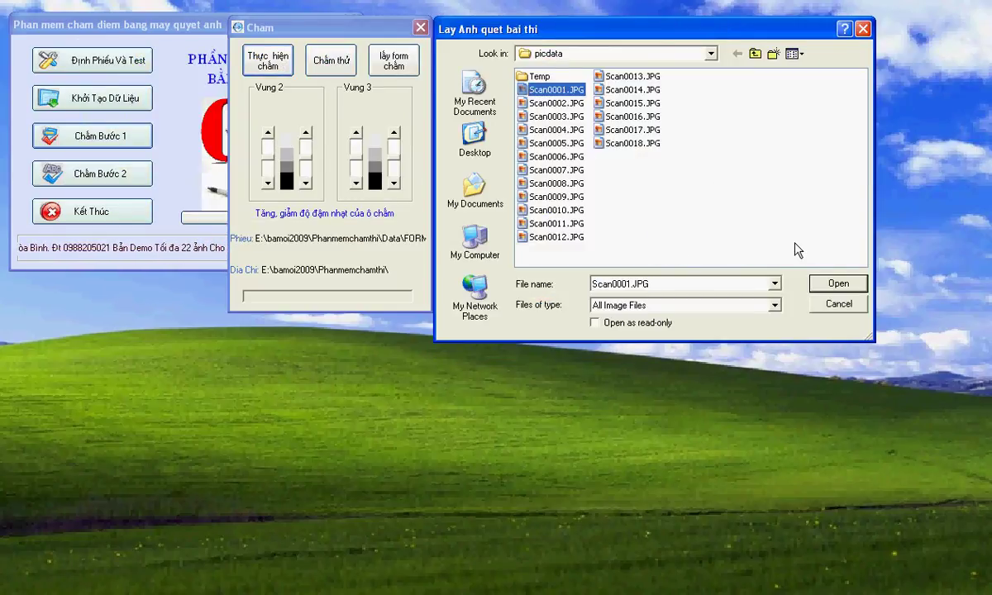
{"action": "left_click", "coordinate": [835, 285]}
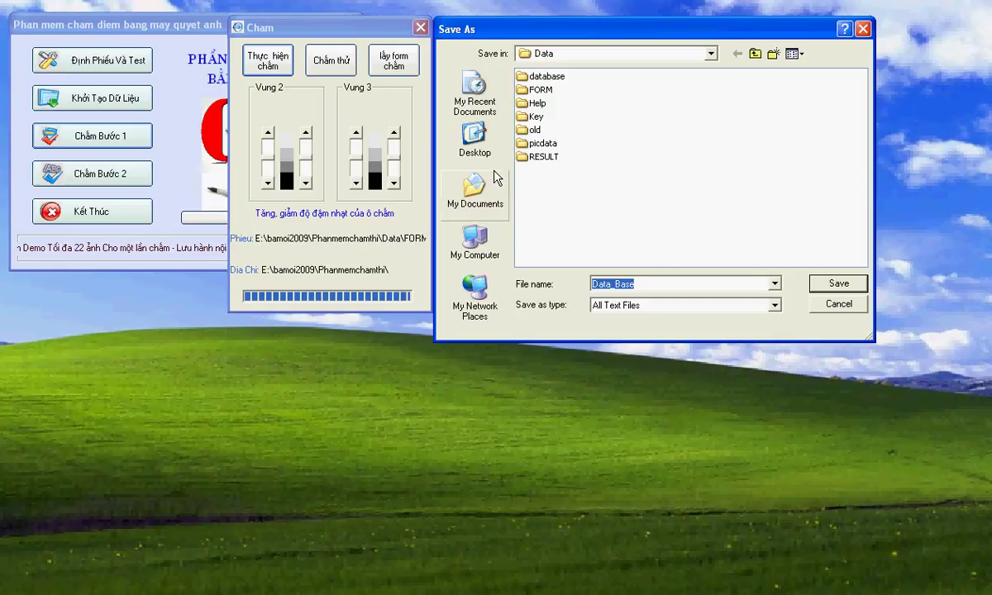
{"action": "double_click", "coordinate": [501, 76]}
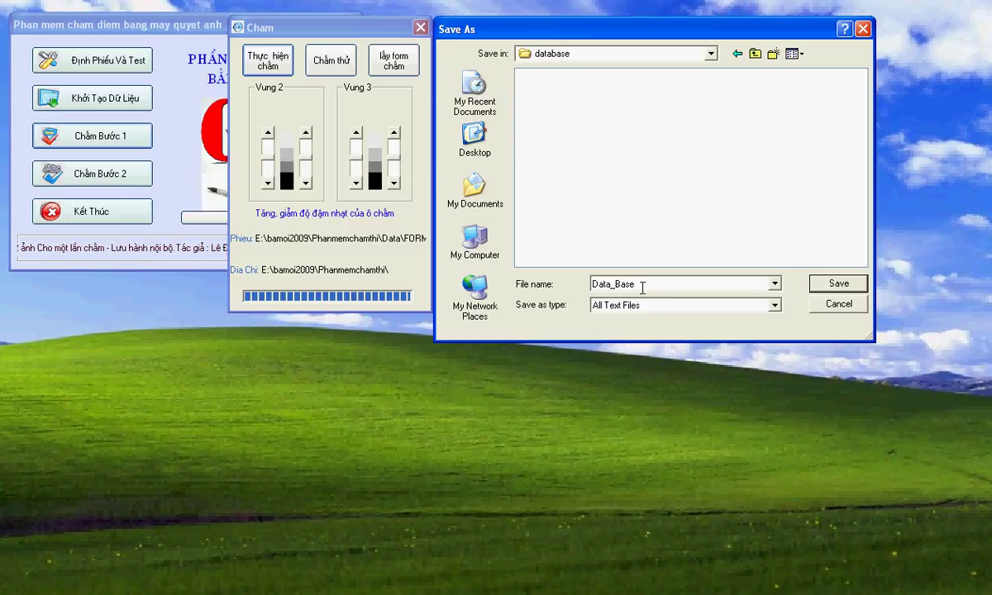
{"action": "left_click_drag", "start_coordinate": [643, 287], "coordinate": [514, 285]}
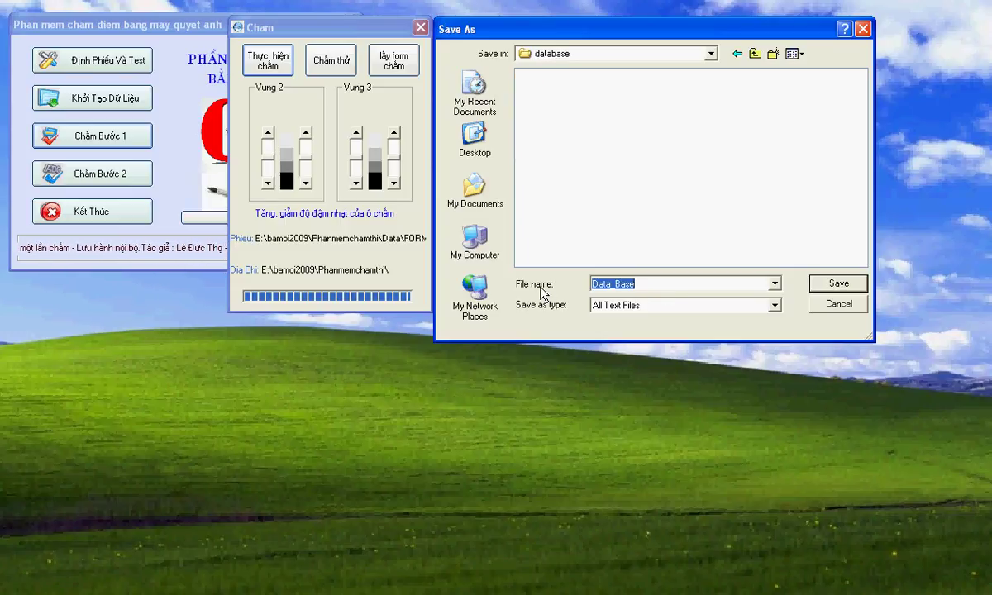
{"action": "type", "text": "cha"}
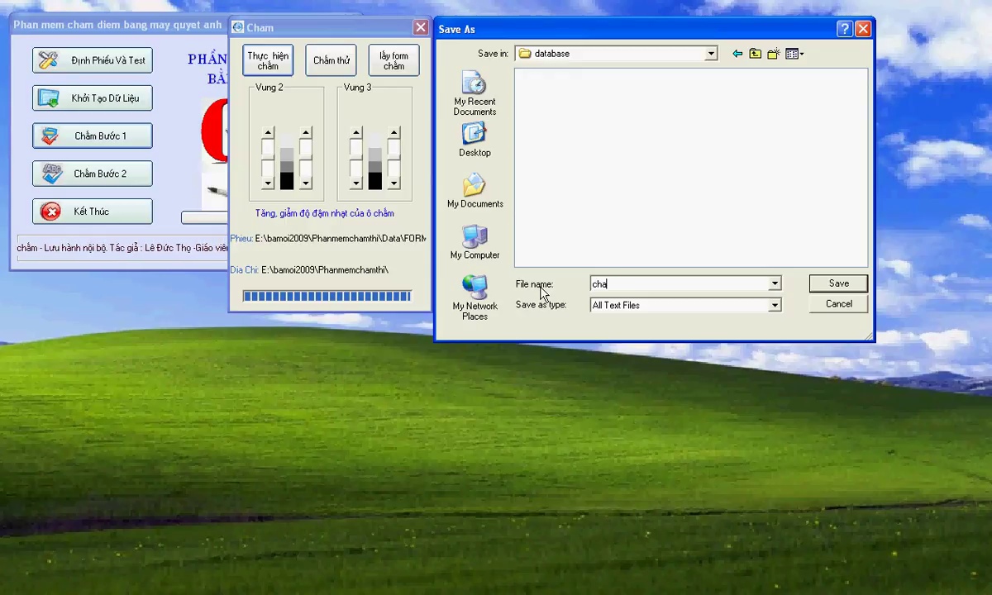
{"action": "type", "text": "mthu"}
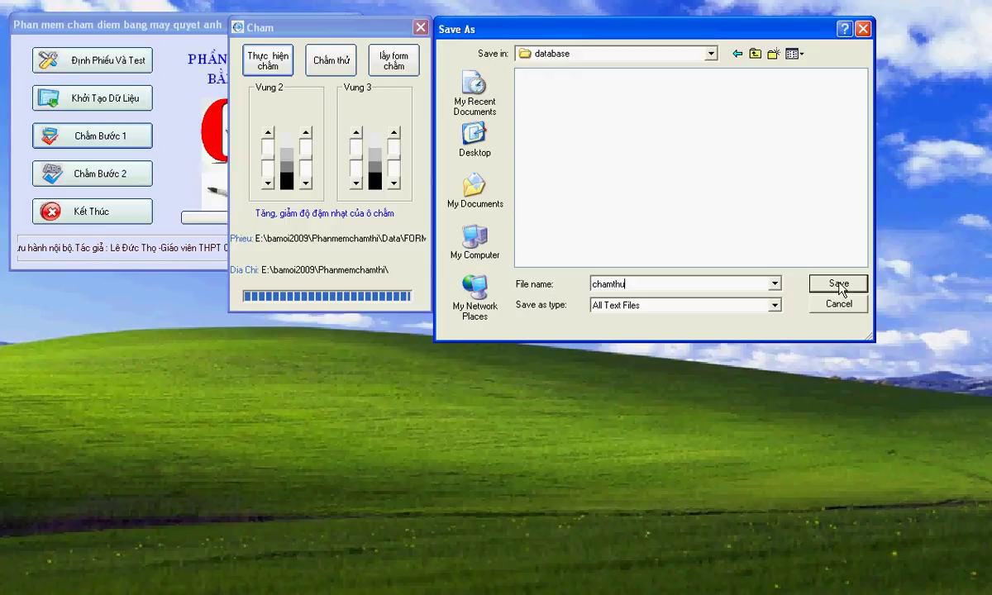
{"action": "left_click", "coordinate": [837, 285]}
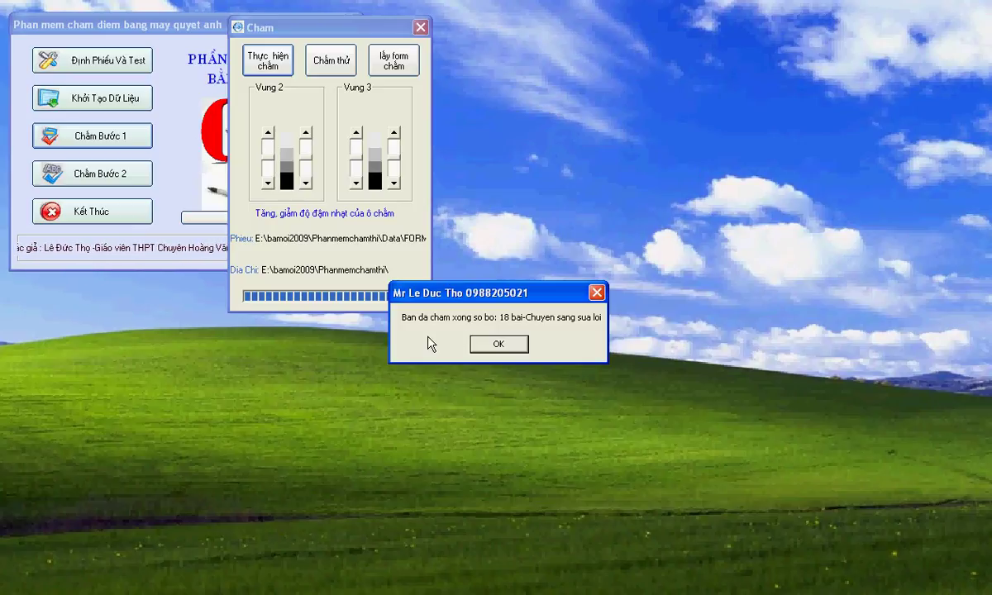
{"action": "left_click", "coordinate": [501, 344]}
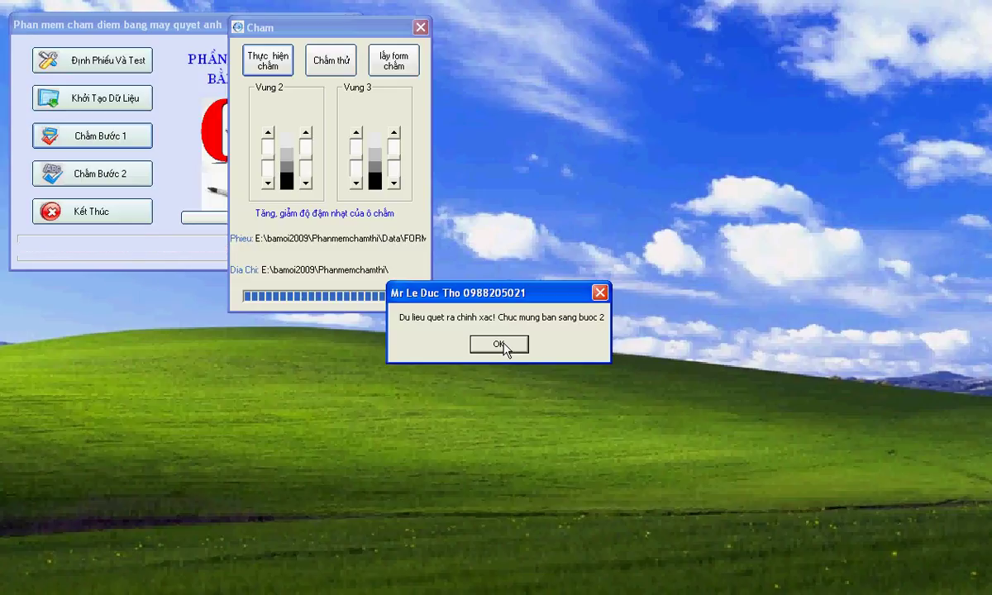
{"action": "left_click", "coordinate": [501, 346]}
{"action": "left_click", "coordinate": [420, 27]}
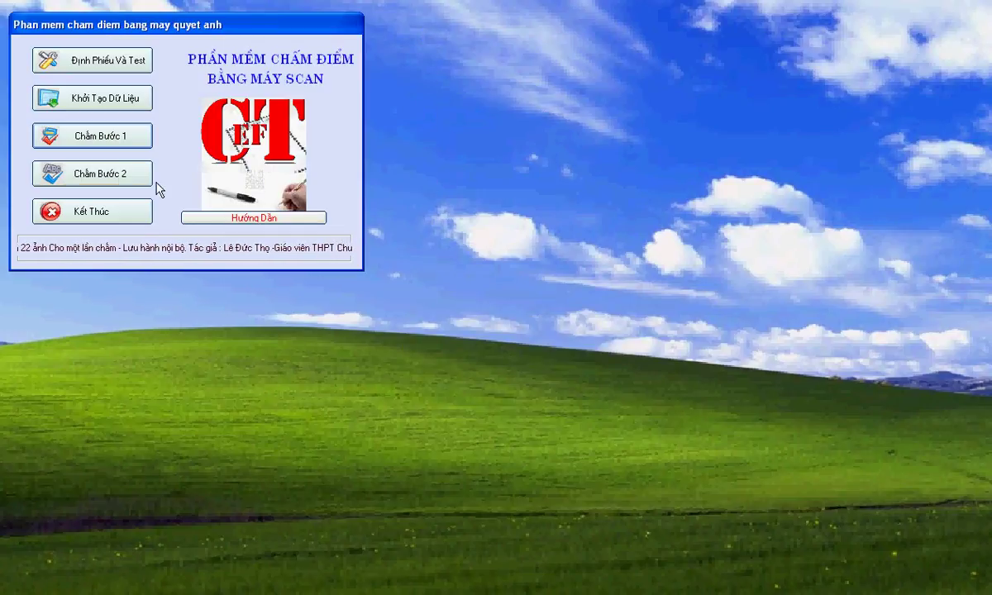
Start grading step 2 and load the answer key DapanChamMay.txt from the Key folder.
{"action": "left_click", "coordinate": [117, 176]}
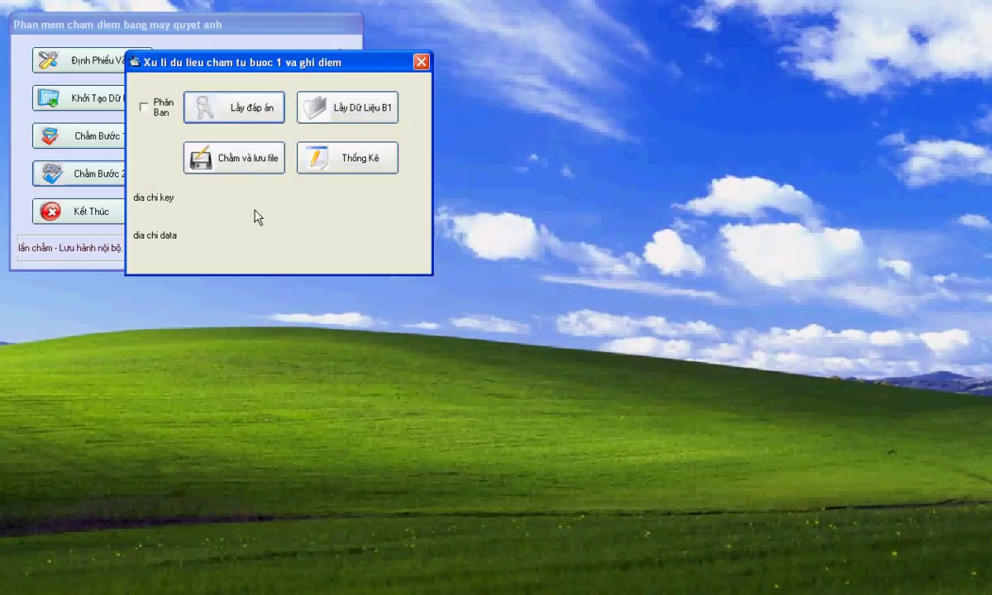
{"action": "left_click", "coordinate": [242, 119]}
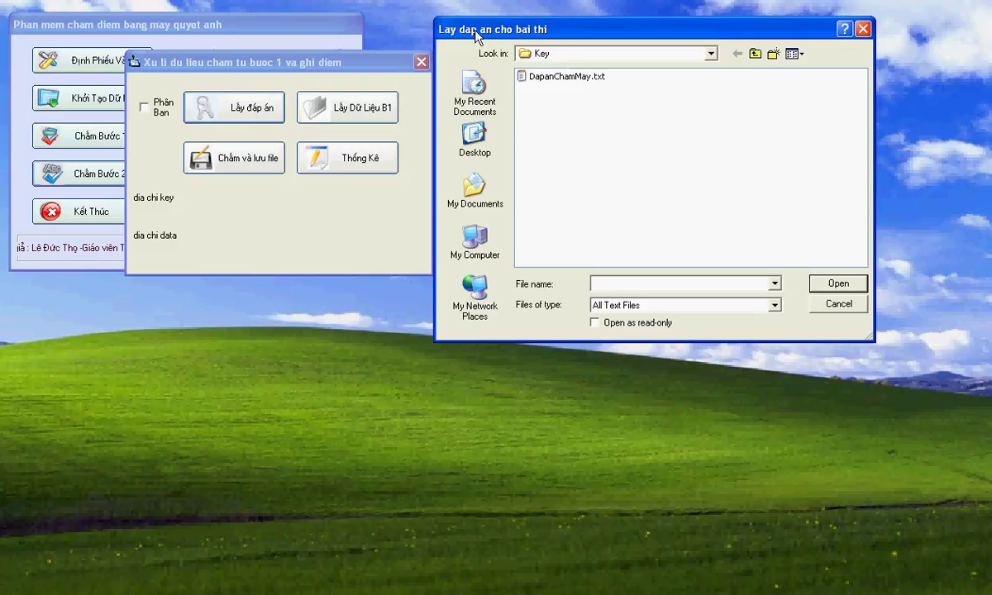
{"action": "left_click", "coordinate": [710, 54]}
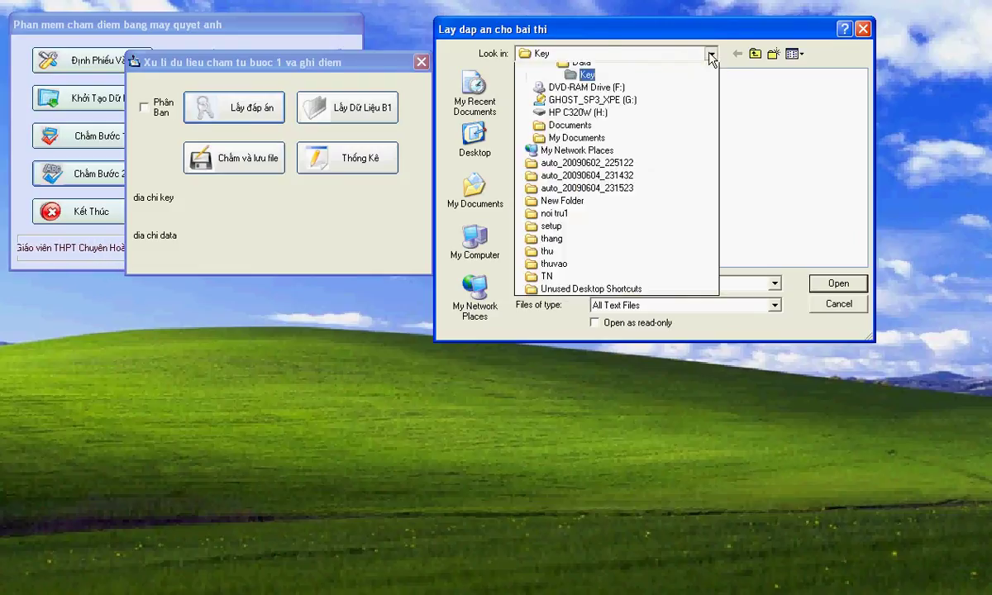
{"action": "left_click", "coordinate": [582, 195]}
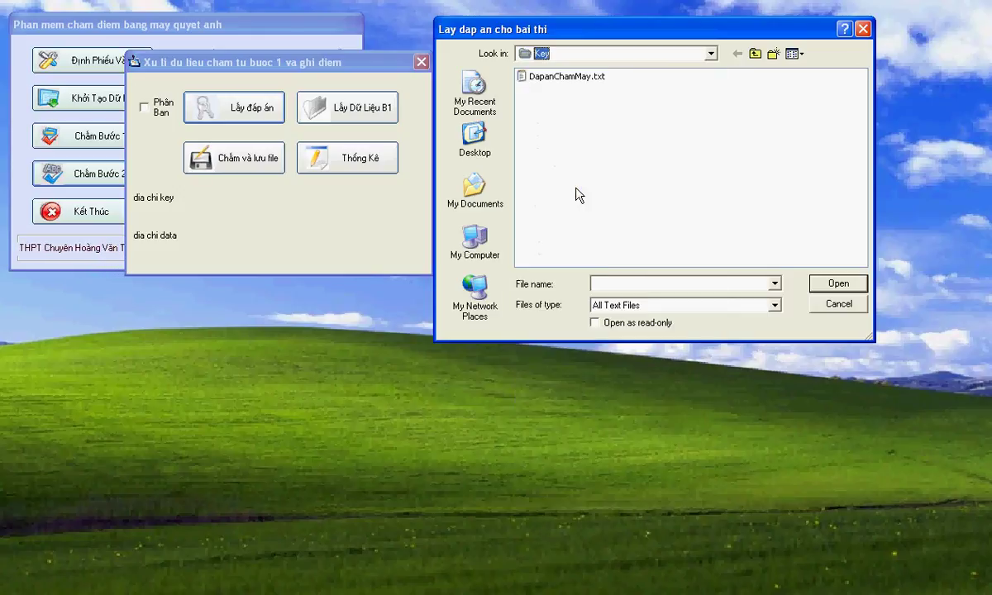
{"action": "left_click", "coordinate": [565, 76]}
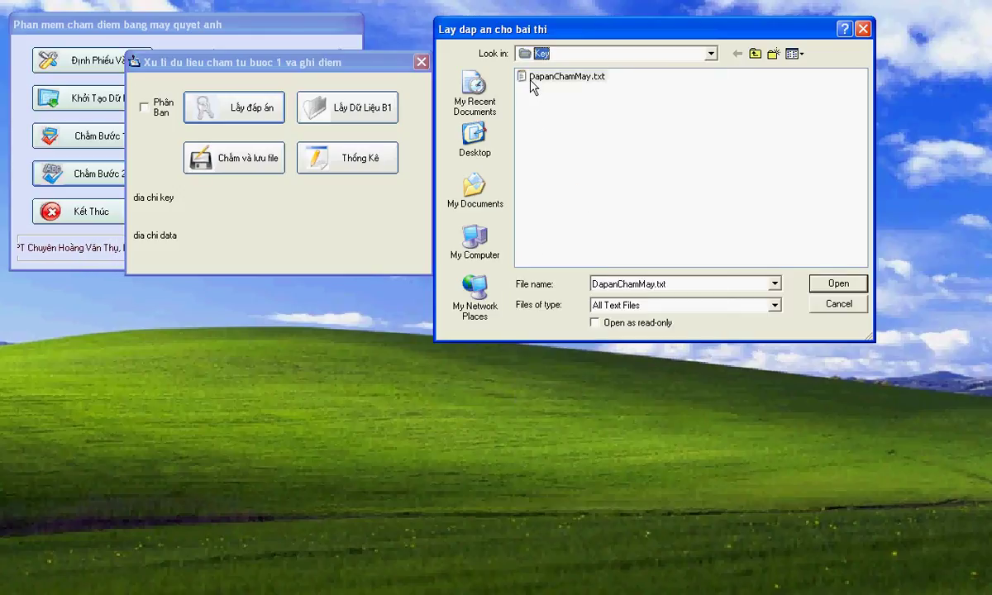
{"action": "left_click", "coordinate": [839, 286]}
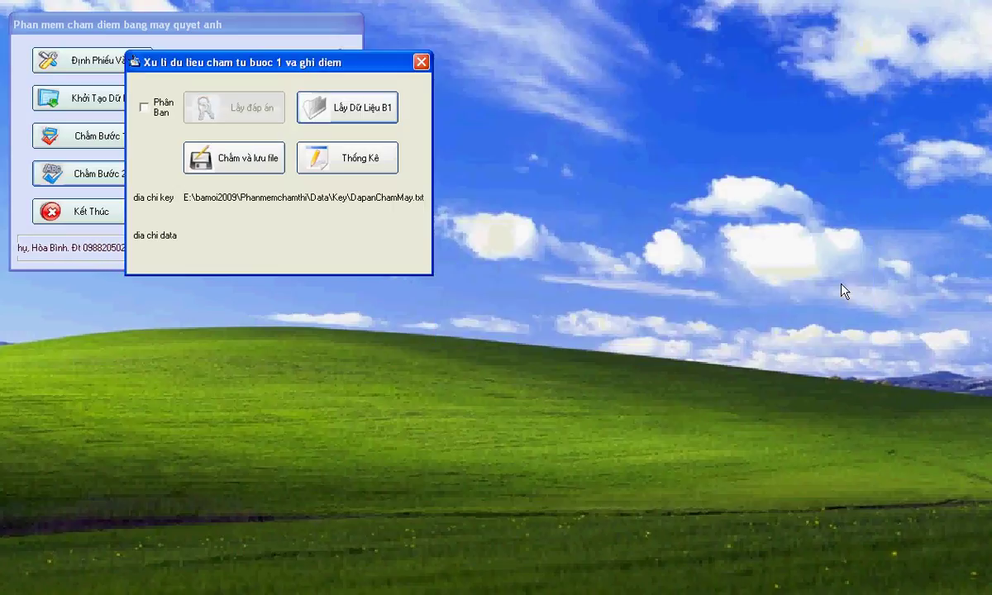
Load the step 1 grading data chamthu.txt from the database folder.
{"action": "left_click", "coordinate": [355, 112]}
{"action": "left_click", "coordinate": [754, 54]}
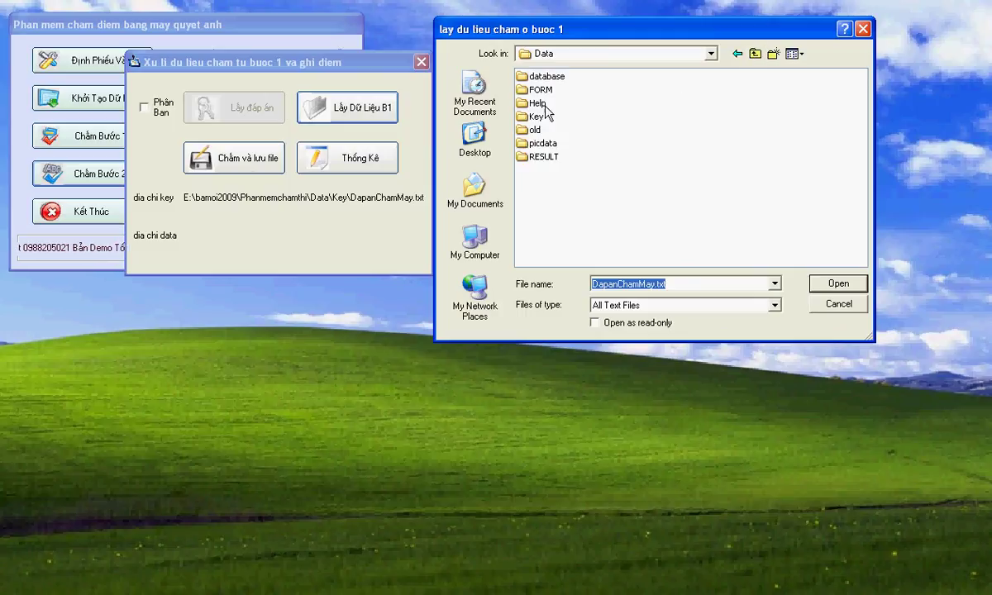
{"action": "double_click", "coordinate": [525, 76]}
{"action": "left_click", "coordinate": [530, 77]}
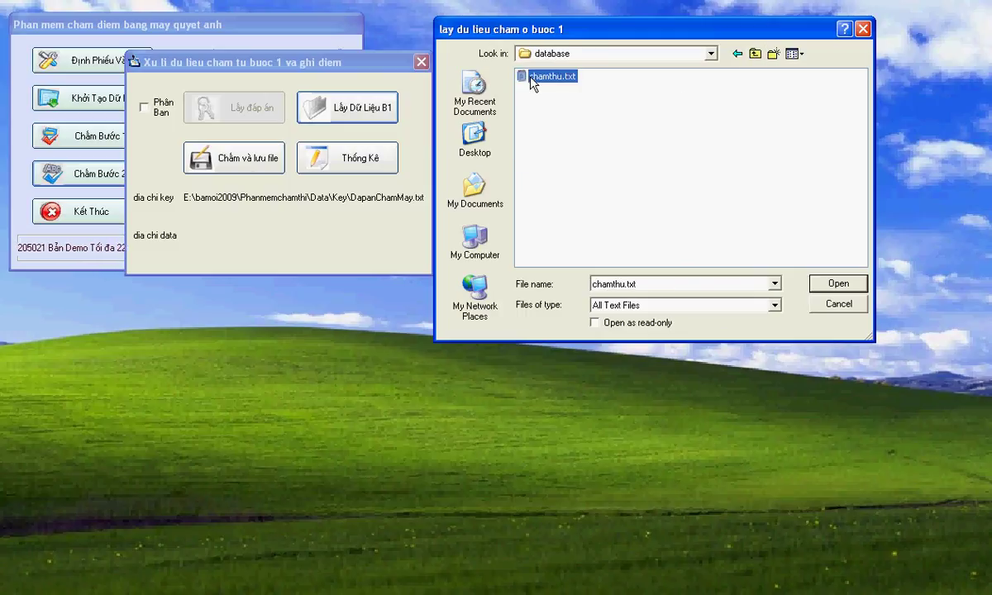
{"action": "left_click", "coordinate": [829, 285]}
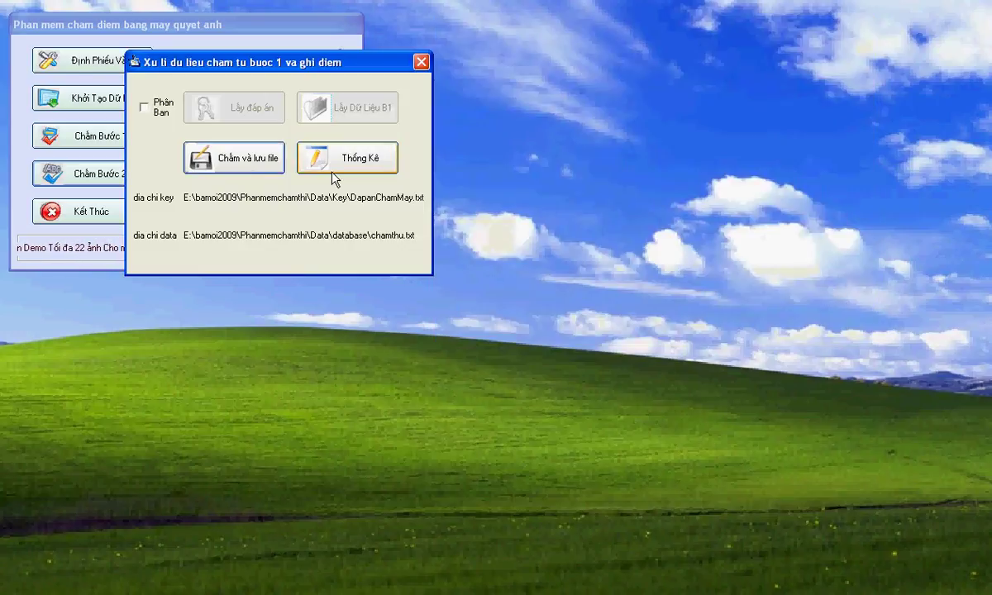
Grade the loaded data, save the scores as the Excel file ketqua in the database folder, and open the results in Excel.
{"action": "left_click", "coordinate": [244, 165]}
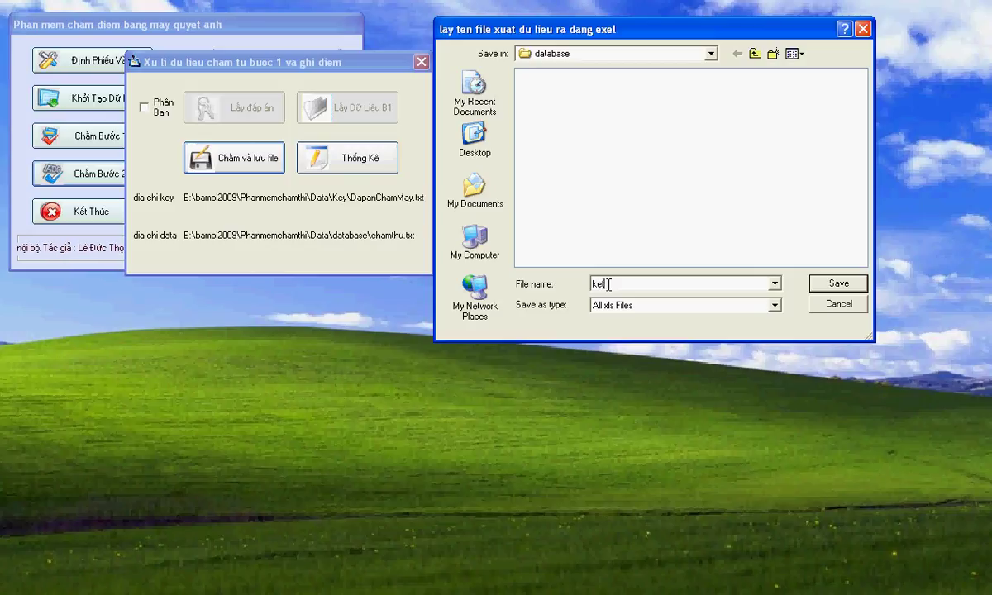
{"action": "left_click", "coordinate": [839, 284]}
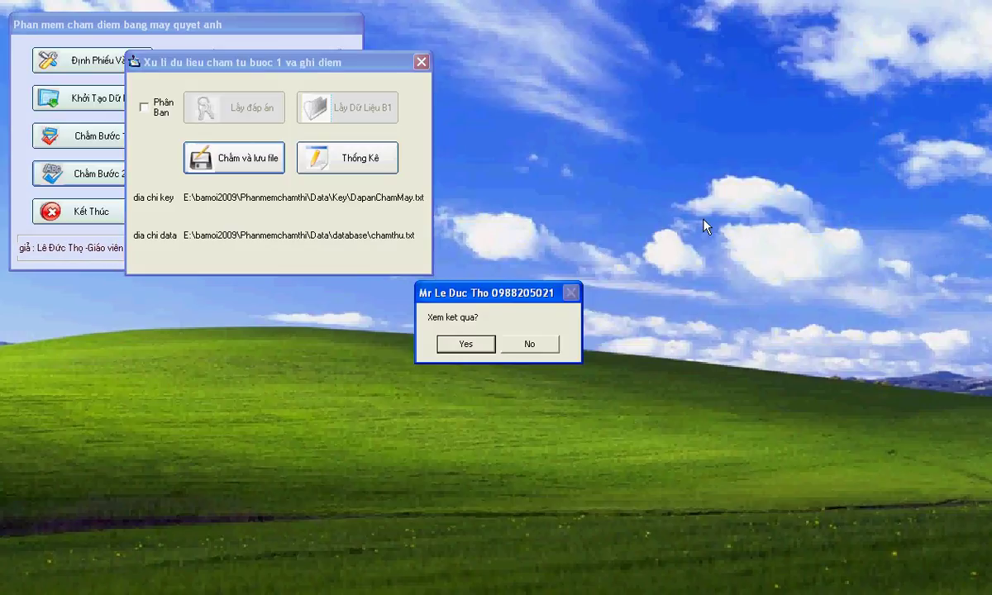
{"action": "left_click", "coordinate": [460, 345]}
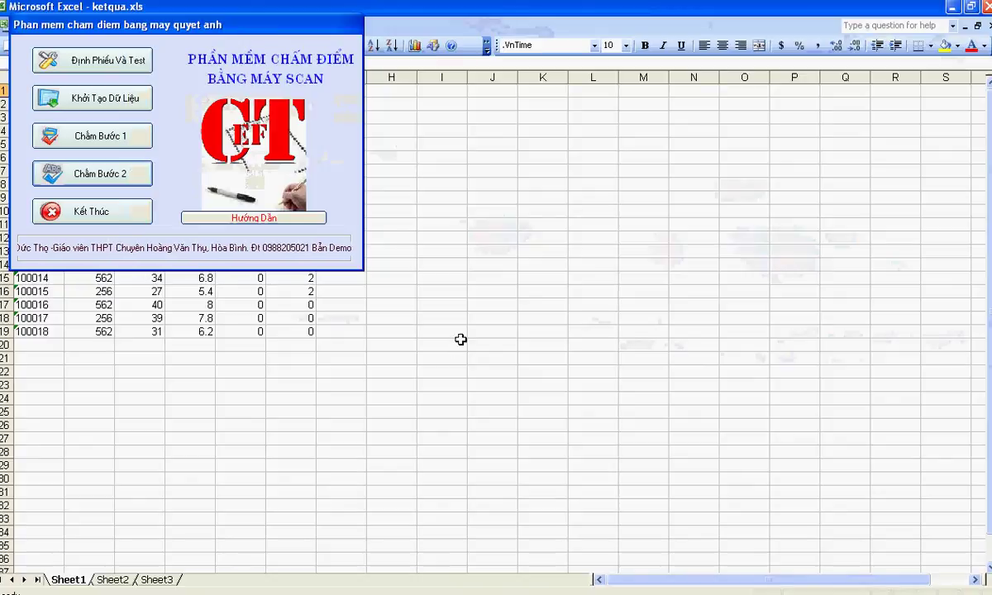
{"action": "left_click", "coordinate": [455, 231]}
Examine the graded results in ketqua.xls, checking each candidate number with its test code, correct answers, score, double-marked and blank answers.
{"action": "left_click", "coordinate": [38, 105]}
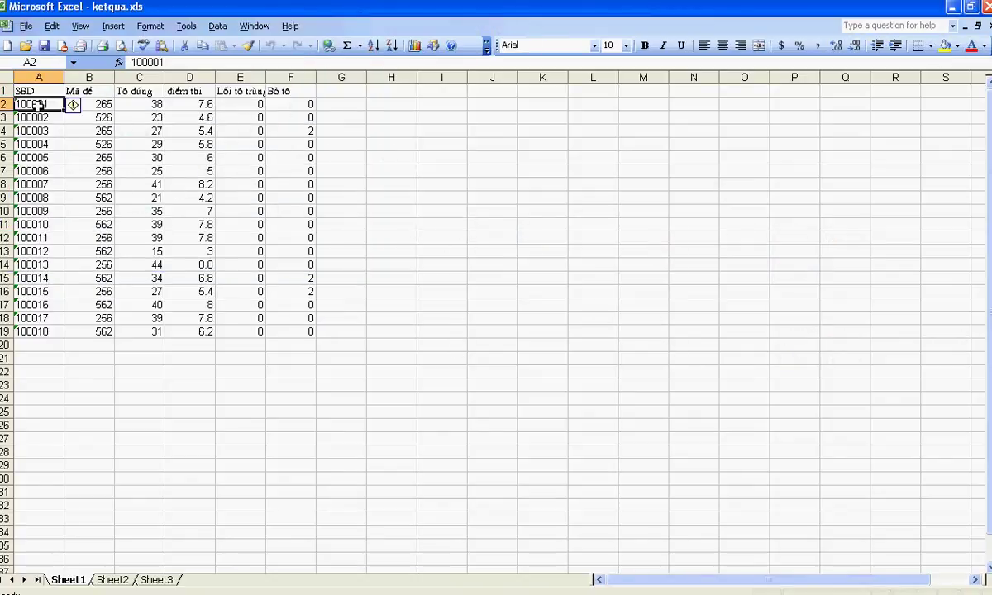
{"action": "key", "text": "Down"}
{"action": "key", "text": "Up"}
{"action": "key", "text": "Down"}
{"action": "key", "text": "Down"}
{"action": "key", "text": "Down"}
{"action": "key", "text": "Up"}
{"action": "key", "text": "Up"}
{"action": "key", "text": "Up"}
{"action": "key", "text": "Down"}
{"action": "key", "text": "Down"}
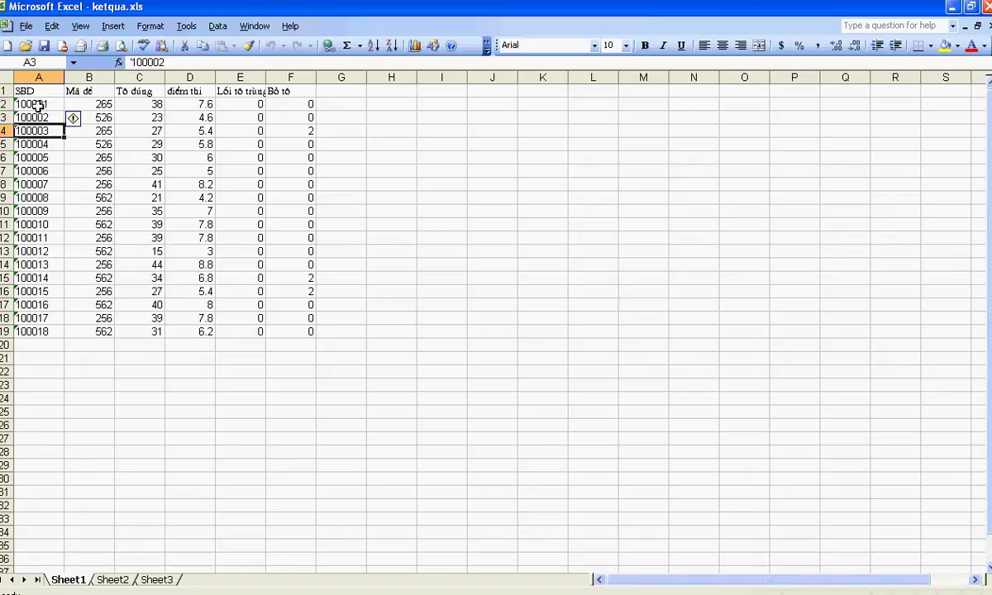
{"action": "key", "text": "Down"}
{"action": "key", "text": "Down"}
{"action": "key", "text": "Down"}
{"action": "key", "text": "Down"}
{"action": "key", "text": "Down"}
{"action": "key", "text": "Down"}
{"action": "key", "text": "Up"}
{"action": "key", "text": "Up"}
{"action": "key", "text": "Up"}
{"action": "key", "text": "Up"}
{"action": "key", "text": "Up"}
{"action": "key", "text": "Up"}
{"action": "key", "text": "Up"}
{"action": "key", "text": "Up"}
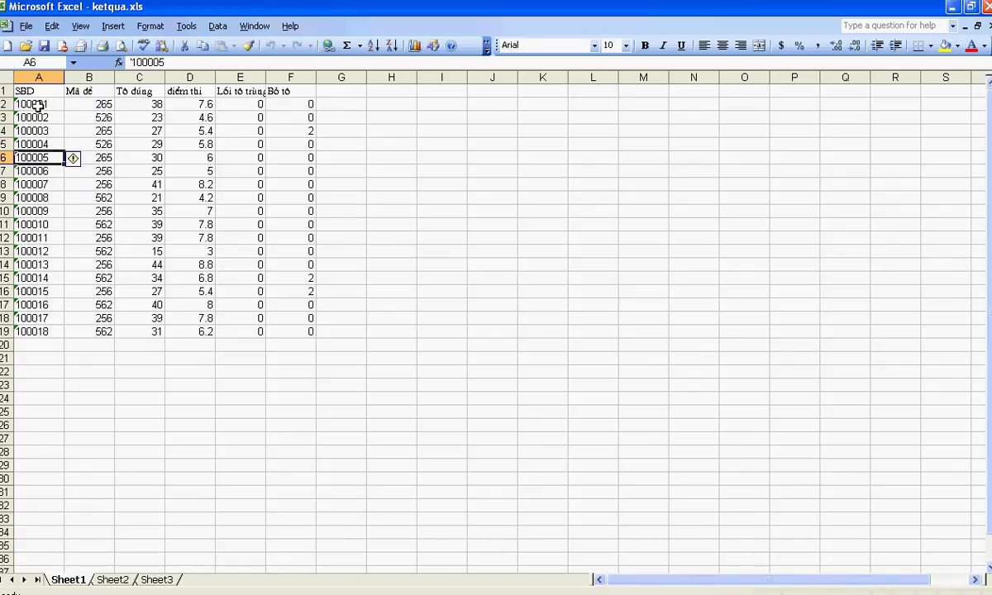
{"action": "key", "text": "Right"}
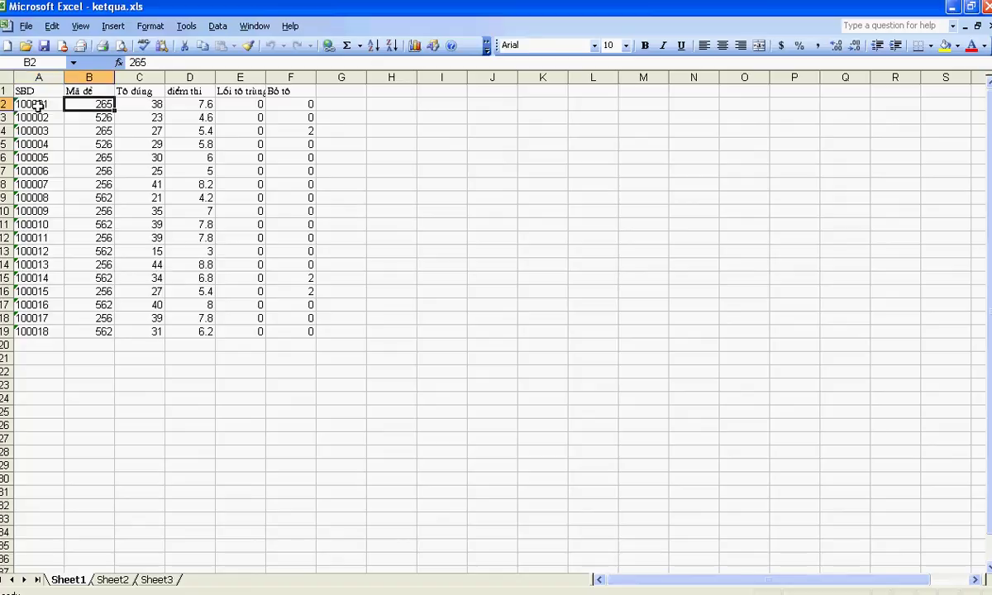
{"action": "key", "text": "Left"}
{"action": "key", "text": "Down"}
{"action": "key", "text": "Down"}
{"action": "key", "text": "Down"}
{"action": "key", "text": "Down"}
{"action": "key", "text": "Down"}
{"action": "key", "text": "Down"}
{"action": "key", "text": "Down"}
{"action": "key", "text": "Down"}
{"action": "key", "text": "Down"}
{"action": "key", "text": "Down"}
{"action": "key", "text": "Down"}
{"action": "key", "text": "Down"}
{"action": "key", "text": "Down"}
{"action": "key", "text": "Down"}
{"action": "key", "text": "Down"}
{"action": "key", "text": "Down"}
{"action": "key", "text": "Down"}
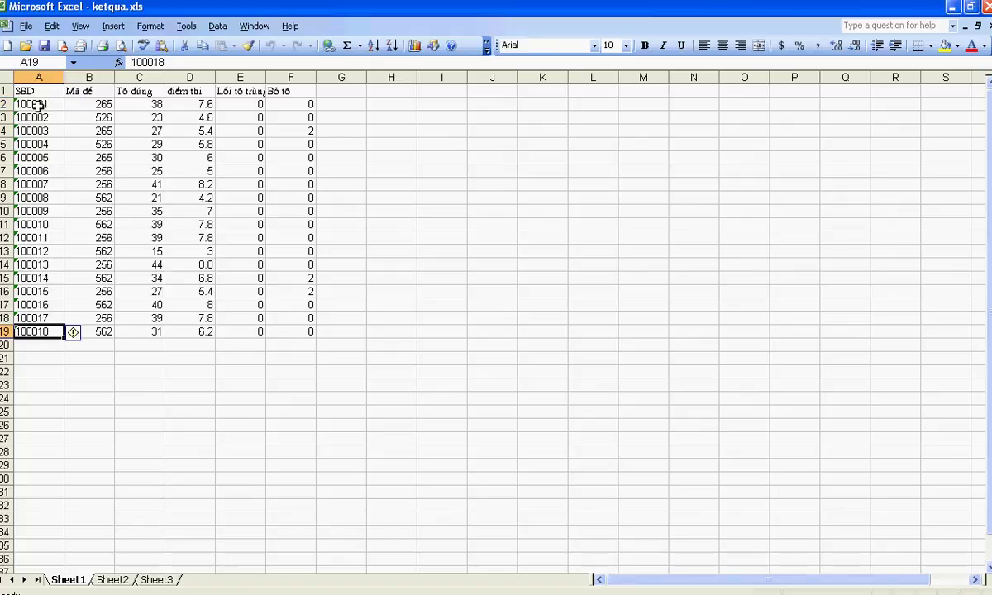
{"action": "key", "text": "Up"}
{"action": "key", "text": "Up"}
{"action": "key", "text": "Up"}
{"action": "key", "text": "Up"}
{"action": "key", "text": "Up"}
{"action": "key", "text": "Up"}
{"action": "key", "text": "Up"}
{"action": "key", "text": "Up"}
{"action": "key", "text": "Up"}
{"action": "key", "text": "Up"}
{"action": "key", "text": "Up"}
{"action": "key", "text": "Up"}
{"action": "key", "text": "Up"}
{"action": "key", "text": "Up"}
{"action": "key", "text": "Up"}
{"action": "key", "text": "Up"}
{"action": "key", "text": "Up"}
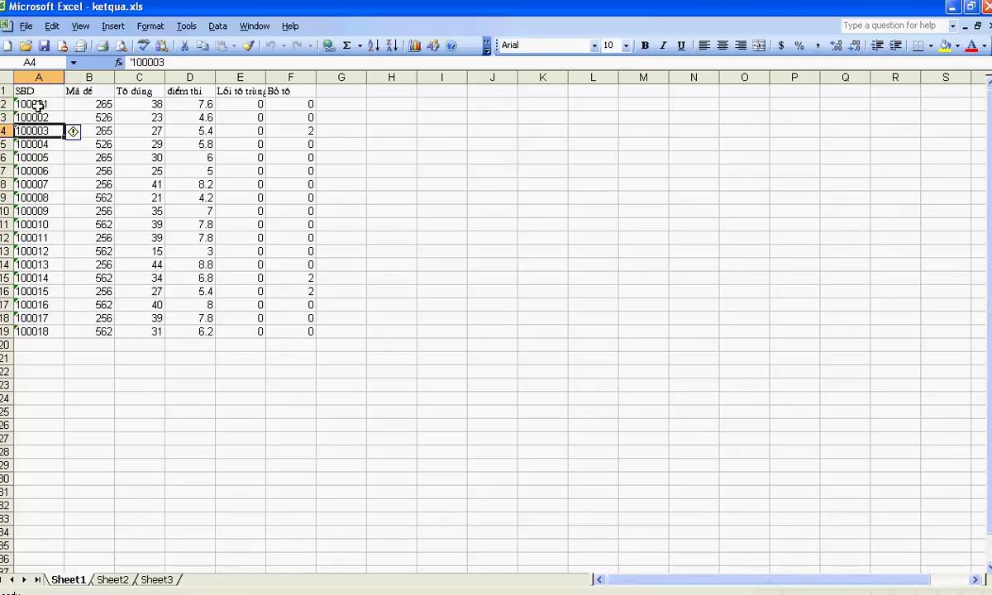
{"action": "key", "text": "Right"}
{"action": "key", "text": "Right"}
{"action": "key", "text": "Right"}
{"action": "key", "text": "Right"}
{"action": "key", "text": "Left"}
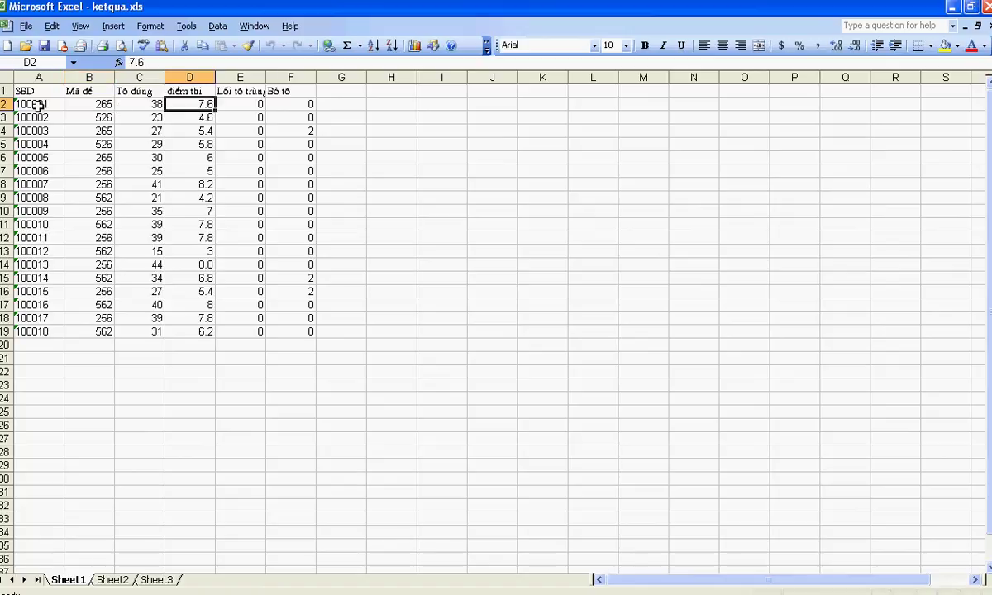
{"action": "key", "text": "Left"}
{"action": "key", "text": "Left"}
{"action": "key", "text": "Left"}
{"action": "key", "text": "Down"}
{"action": "key", "text": "Down"}
{"action": "key", "text": "Down"}
{"action": "key", "text": "Down"}
{"action": "key", "text": "Down"}
{"action": "key", "text": "Down"}
{"action": "key", "text": "Down"}
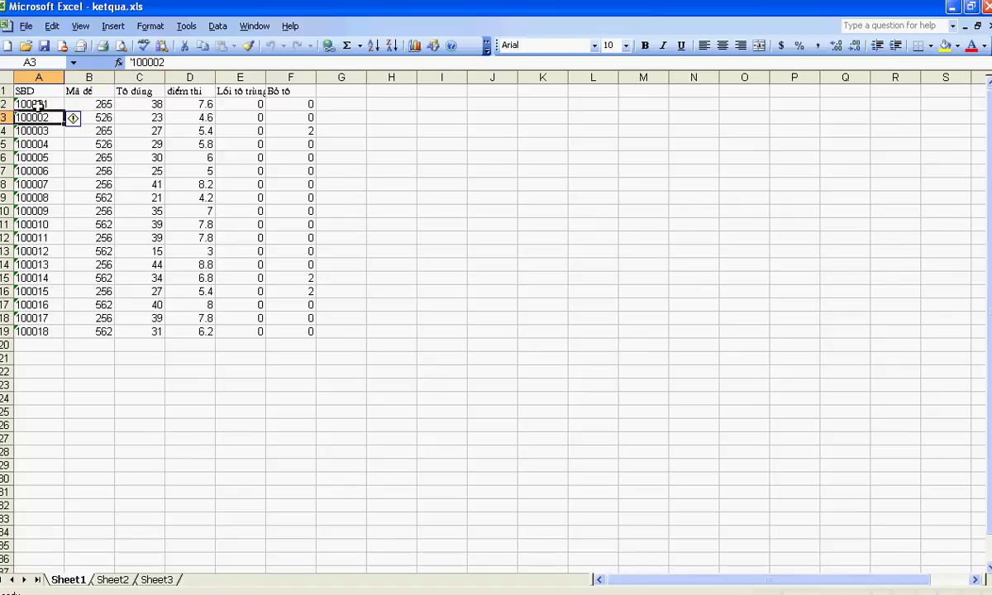
{"action": "key", "text": "Down"}
{"action": "key", "text": "Down"}
{"action": "key", "text": "Down"}
{"action": "key", "text": "Down"}
{"action": "key", "text": "Down"}
{"action": "key", "text": "Down"}
{"action": "key", "text": "Down"}
{"action": "key", "text": "Down"}
{"action": "key", "text": "Down"}
{"action": "key", "text": "Down"}
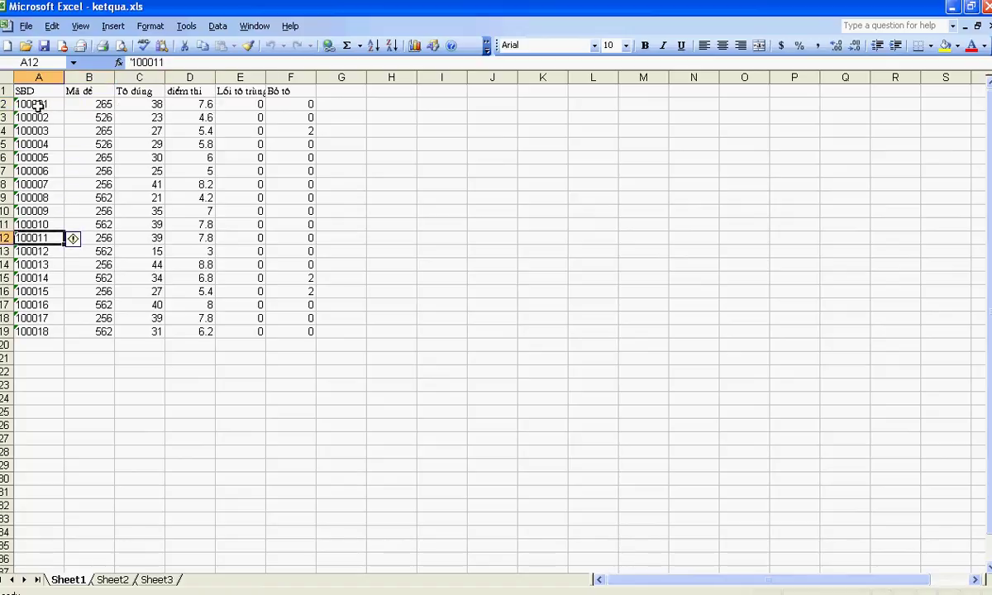
{"action": "key", "text": "Up"}
{"action": "key", "text": "Up"}
{"action": "key", "text": "Up"}
{"action": "key", "text": "Up"}
{"action": "key", "text": "Up"}
{"action": "key", "text": "Up"}
{"action": "key", "text": "Up"}
{"action": "key", "text": "Up"}
{"action": "key", "text": "Up"}
{"action": "key", "text": "Up"}
{"action": "key", "text": "Up"}
{"action": "key", "text": "Up"}
{"action": "key", "text": "Up"}
{"action": "key", "text": "Up"}
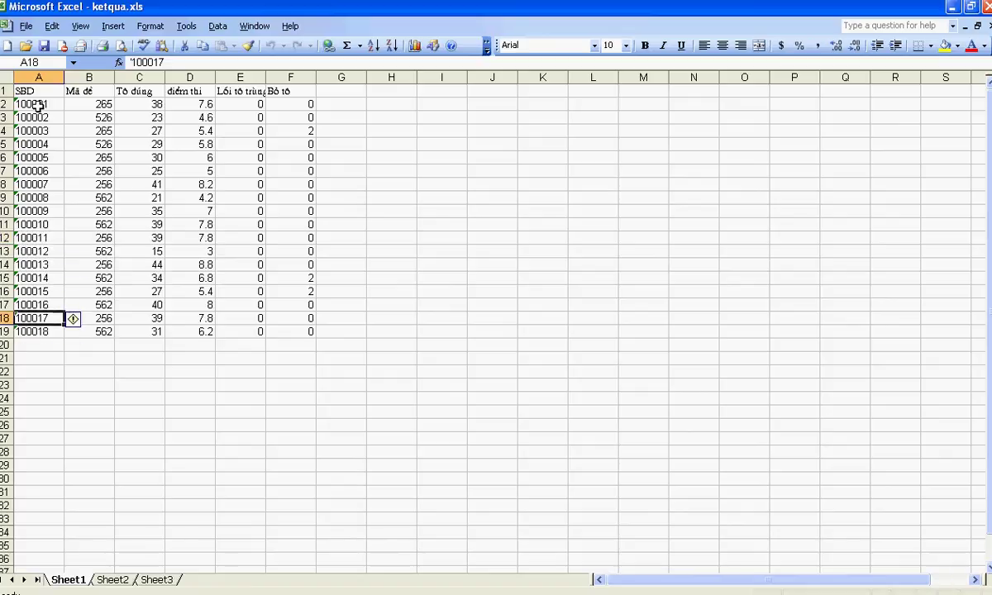
{"action": "key", "text": "Up"}
{"action": "key", "text": "Up"}
{"action": "key", "text": "Up"}
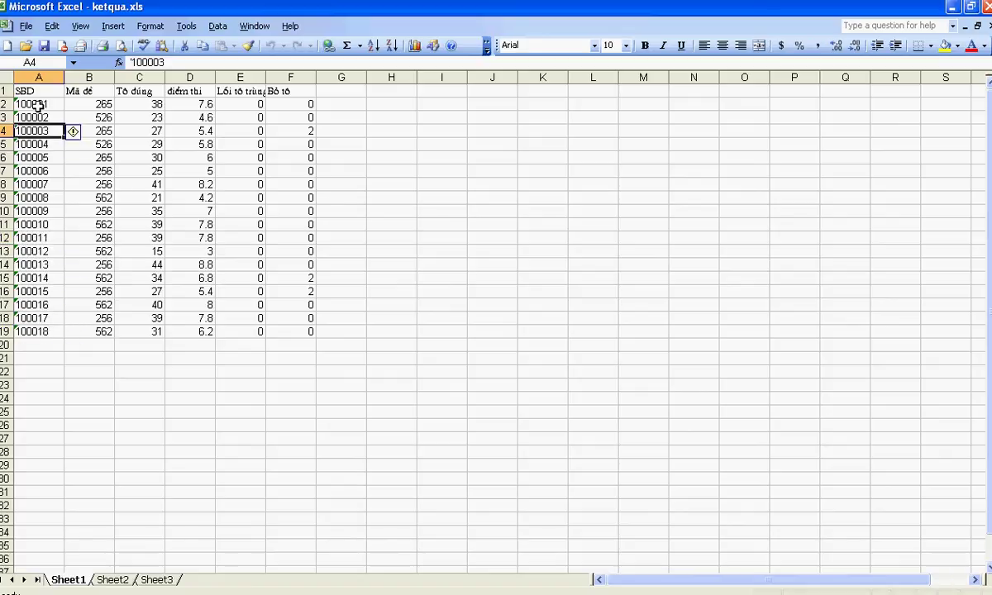
{"action": "key", "text": "Down"}
{"action": "key", "text": "Down"}
{"action": "key", "text": "Down"}
{"action": "key", "text": "Down"}
{"action": "key", "text": "Down"}
{"action": "key", "text": "Down"}
{"action": "key", "text": "Down"}
{"action": "key", "text": "Down"}
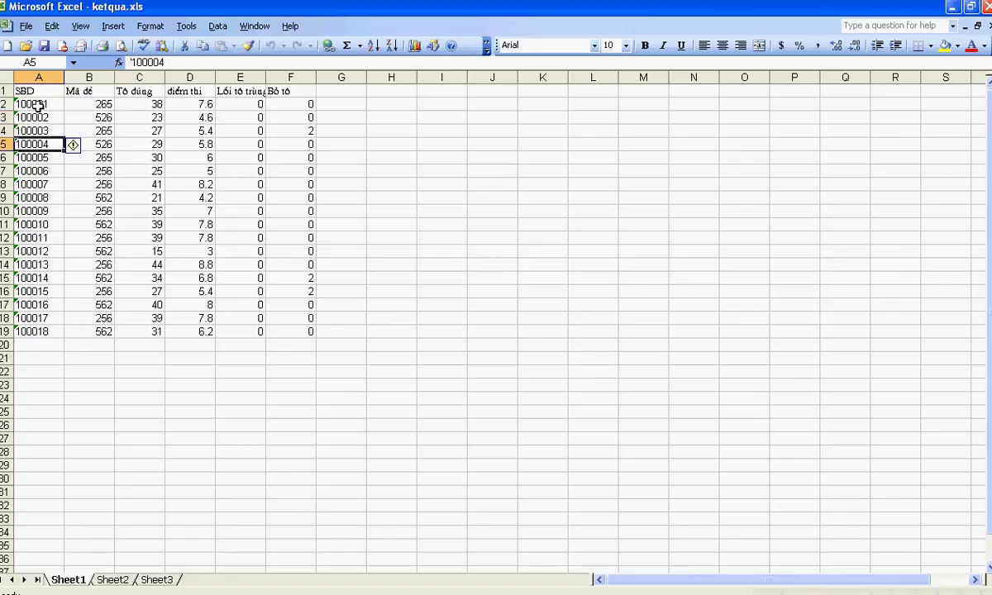
{"action": "key", "text": "Down"}
{"action": "key", "text": "Down"}
{"action": "key", "text": "Down"}
{"action": "key", "text": "Down"}
{"action": "key", "text": "Down"}
{"action": "key", "text": "Down"}
{"action": "key", "text": "Down"}
{"action": "key", "text": "Down"}
{"action": "key", "text": "Down"}
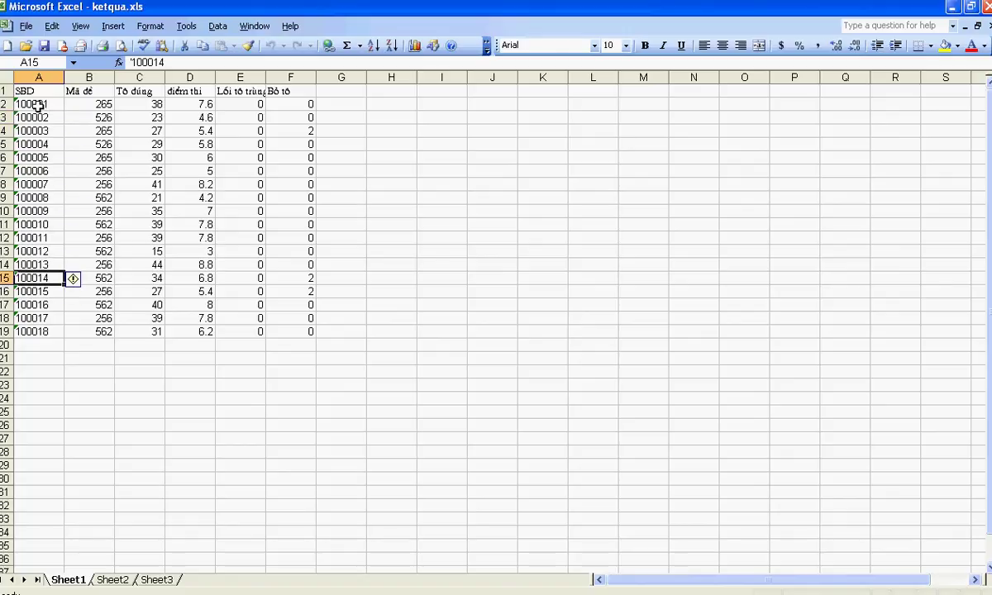
{"action": "key", "text": "Up"}
{"action": "key", "text": "Up"}
{"action": "key", "text": "Up"}
{"action": "key", "text": "Up"}
{"action": "key", "text": "Up"}
{"action": "key", "text": "Up"}
{"action": "key", "text": "Up"}
{"action": "key", "text": "Up"}
{"action": "key", "text": "Up"}
{"action": "key", "text": "Up"}
{"action": "key", "text": "Up"}
{"action": "key", "text": "Up"}
{"action": "key", "text": "Up"}
{"action": "key", "text": "Up"}
{"action": "key", "text": "Up"}
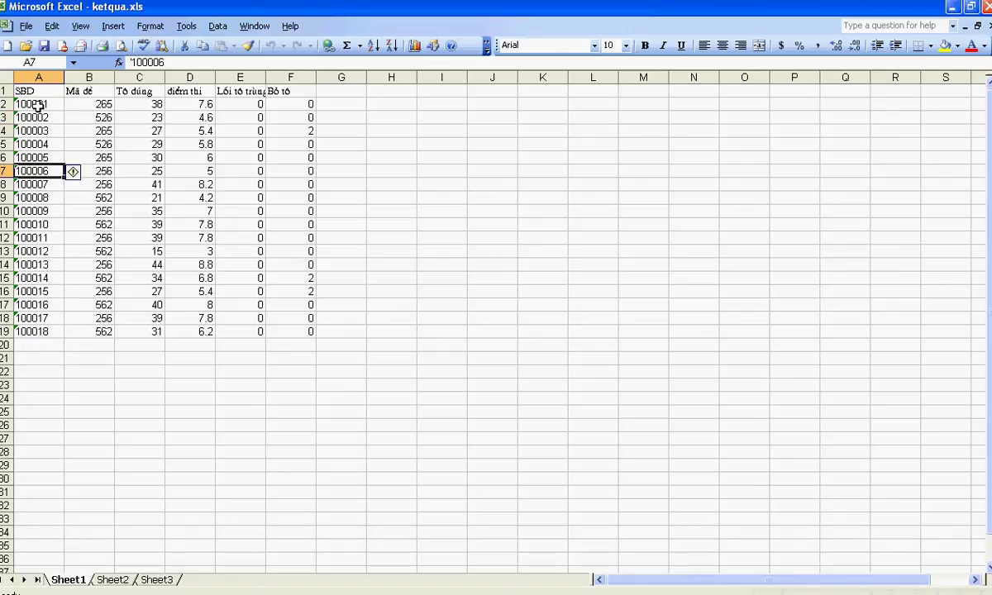
{"action": "key", "text": "Up"}
{"action": "key", "text": "Up"}
{"action": "key", "text": "Down"}
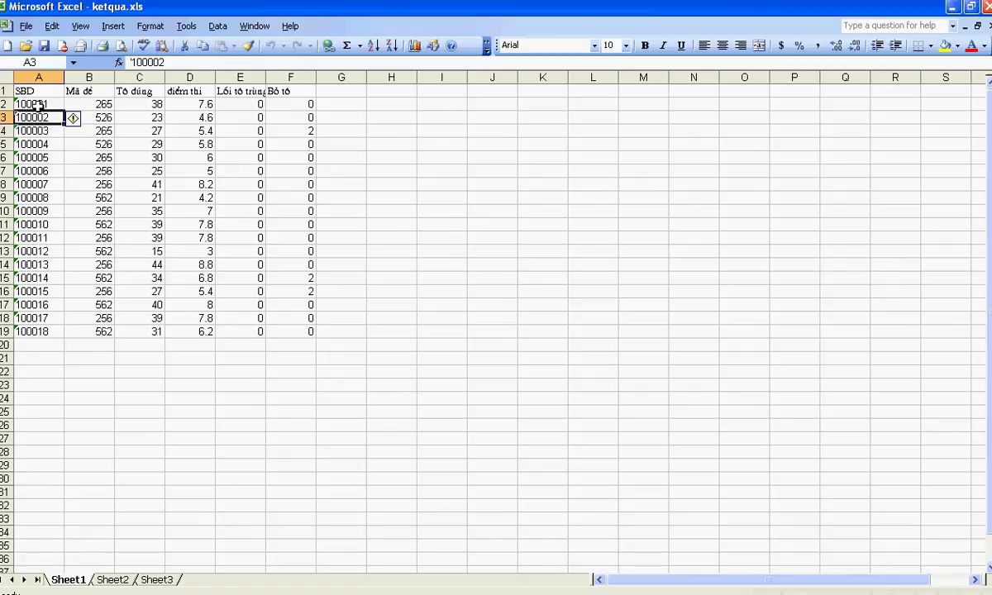
Examine the candidate numbers in the SBD column of ketqua.xls, from the second record down to the last.
{"action": "key", "text": "Down"}
{"action": "key", "text": "Down"}
{"action": "key", "text": "Down"}
{"action": "key", "text": "Down"}
{"action": "key", "text": "Down"}
{"action": "key", "text": "Down"}
{"action": "key", "text": "Down"}
{"action": "key", "text": "Down"}
{"action": "key", "text": "Down"}
{"action": "key", "text": "Down"}
{"action": "key", "text": "Down"}
{"action": "key", "text": "Down"}
{"action": "key", "text": "Down"}
{"action": "key", "text": "Down"}
{"action": "key", "text": "Down"}
{"action": "key", "text": "Down"}
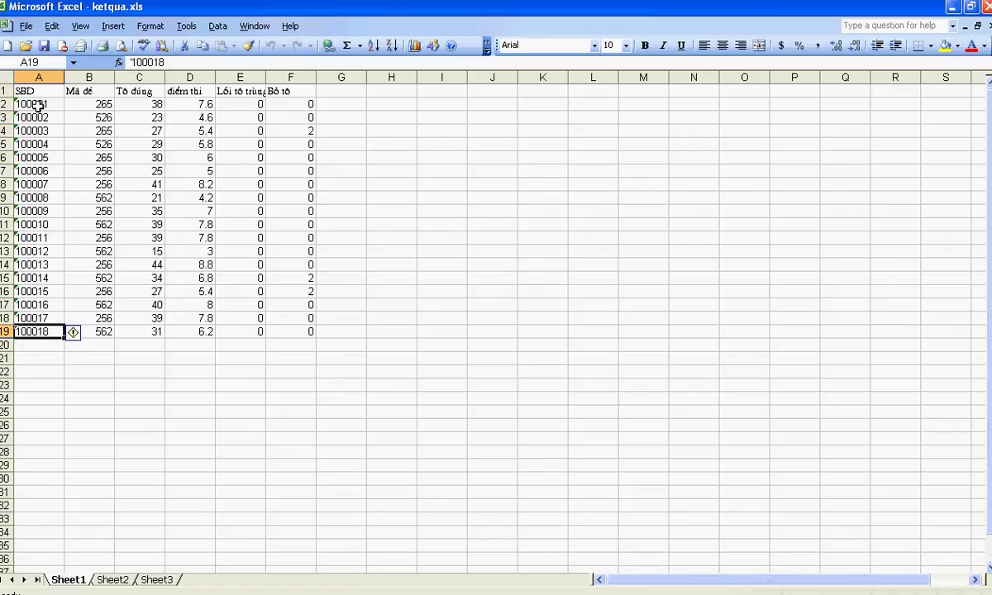
{"action": "key", "text": "Up"}
{"action": "key", "text": "Up"}
{"action": "key", "text": "Up"}
{"action": "key", "text": "Up"}
{"action": "key", "text": "Up"}
{"action": "key", "text": "Up"}
{"action": "key", "text": "Up"}
{"action": "key", "text": "Up"}
{"action": "key", "text": "Up"}
{"action": "key", "text": "Up"}
{"action": "key", "text": "Up"}
{"action": "key", "text": "Up"}
{"action": "key", "text": "Up"}
Review the first candidate's test code, correct answers, score, double-marked count and blank-answer count across row 2.
{"action": "key", "text": "Right"}
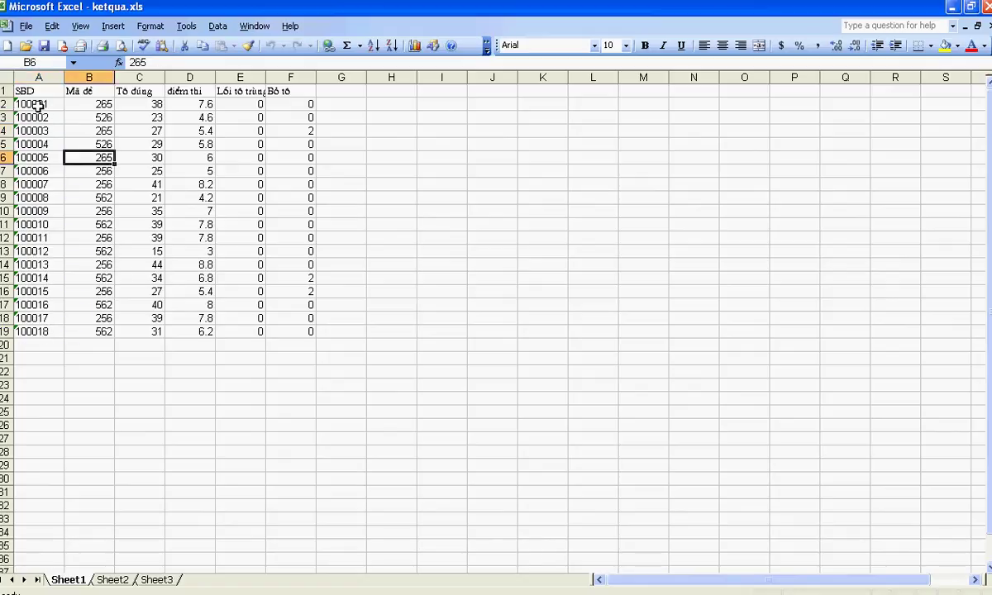
{"action": "key", "text": "Up"}
{"action": "key", "text": "Up"}
{"action": "key", "text": "Up"}
{"action": "key", "text": "Up"}
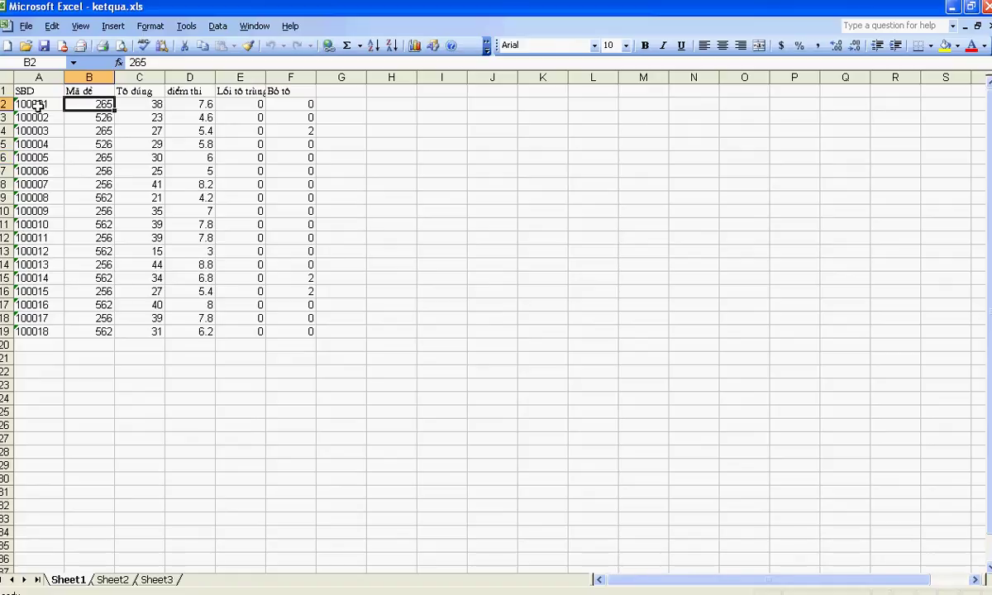
{"action": "key", "text": "Right"}
{"action": "key", "text": "Right"}
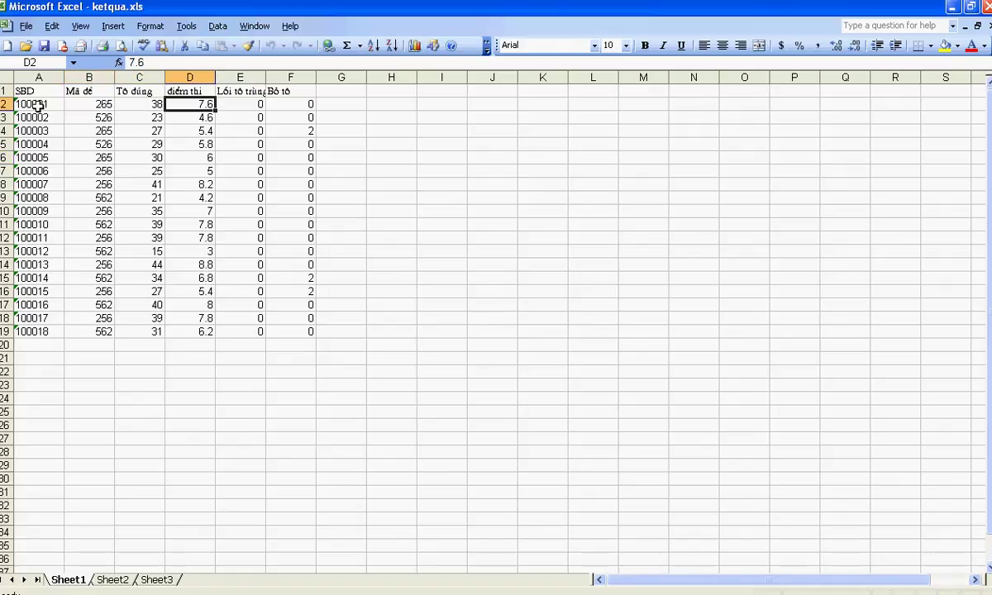
{"action": "key", "text": "Down"}
{"action": "key", "text": "Up"}
{"action": "key", "text": "Right"}
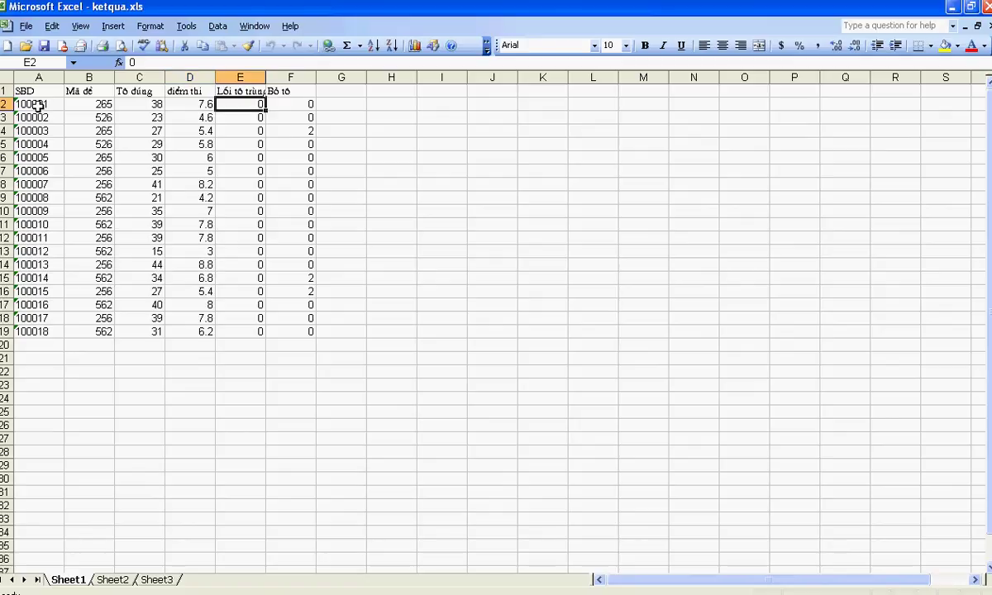
{"action": "key", "text": "Right"}
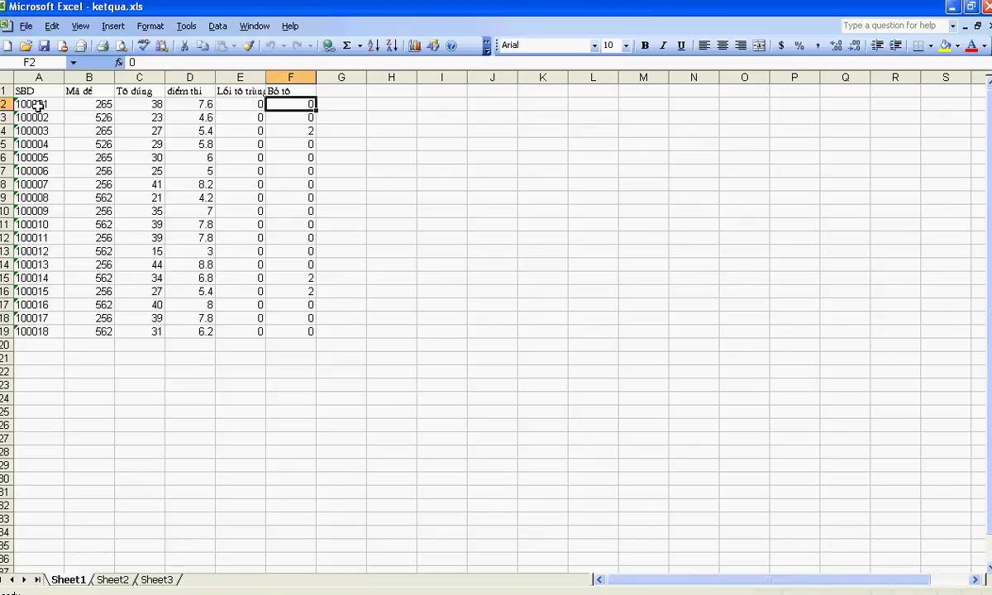
Examine the Bỏ tô column for candidates with blank answers, comparing it with the double-marked column.
{"action": "key", "text": "Left"}
{"action": "key", "text": "Right"}
{"action": "key", "text": "Down"}
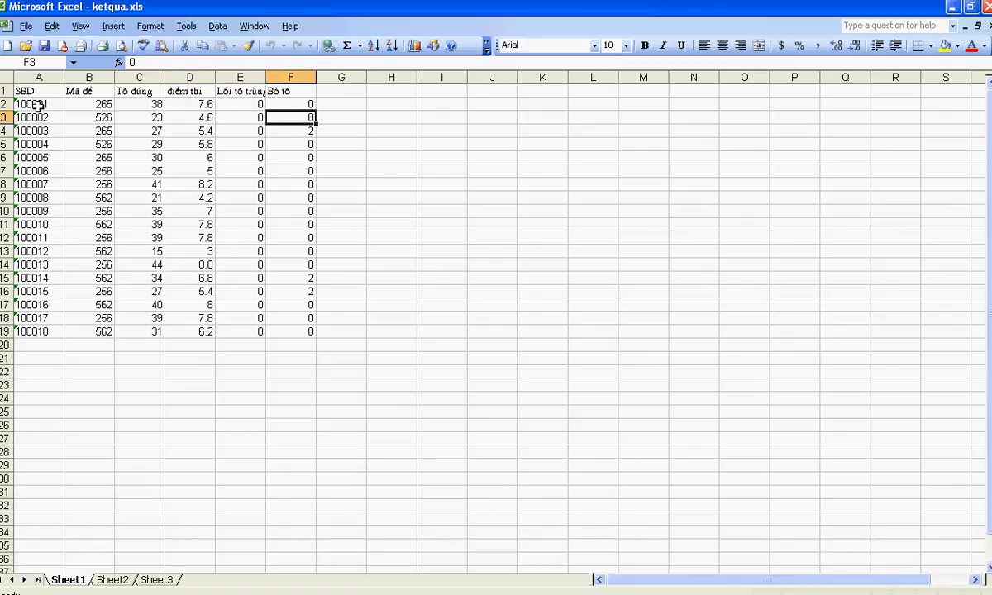
{"action": "key", "text": "Down"}
{"action": "key", "text": "Down"}
{"action": "key", "text": "Down"}
{"action": "key", "text": "Up"}
{"action": "key", "text": "Up"}
{"action": "key", "text": "Left"}
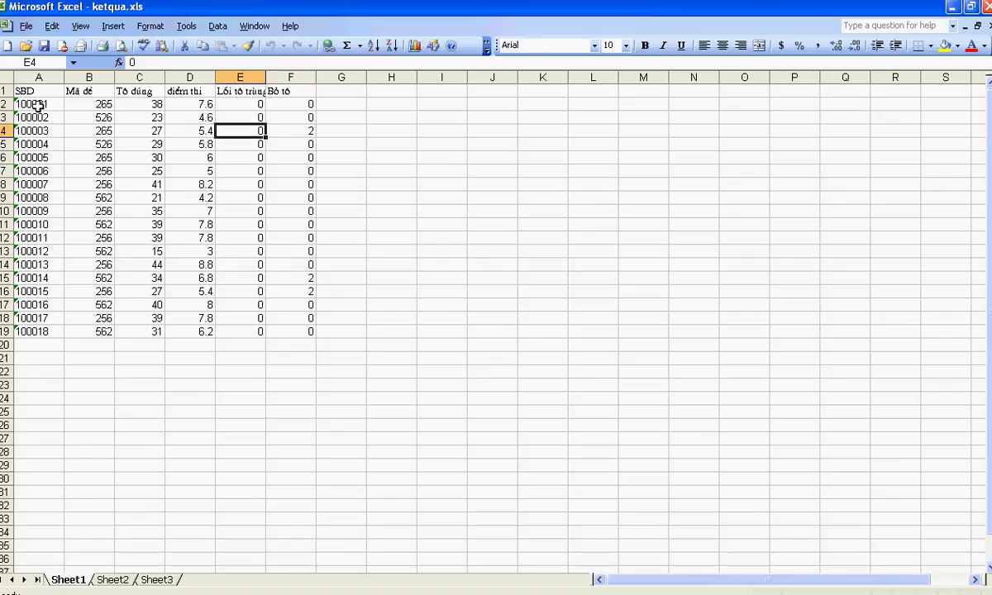
{"action": "key", "text": "Up"}
{"action": "key", "text": "Up"}
{"action": "key", "text": "Right"}
{"action": "key", "text": "Down"}
{"action": "key", "text": "Down"}
{"action": "key", "text": "Down"}
{"action": "key", "text": "Down"}
{"action": "key", "text": "Down"}
{"action": "key", "text": "Down"}
{"action": "key", "text": "Down"}
{"action": "key", "text": "Down"}
{"action": "key", "text": "Down"}
{"action": "key", "text": "Down"}
{"action": "key", "text": "Down"}
{"action": "key", "text": "Down"}
{"action": "key", "text": "Down"}
{"action": "key", "text": "Down"}
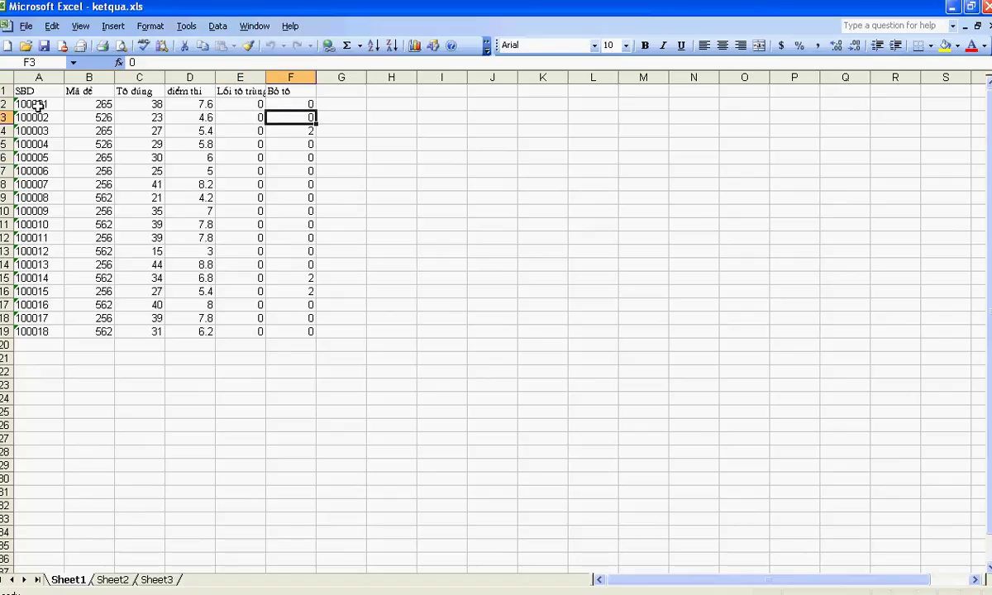
{"action": "key", "text": "Up"}
{"action": "key", "text": "Up"}
{"action": "key", "text": "Up"}
{"action": "key", "text": "Up"}
{"action": "key", "text": "Up"}
{"action": "key", "text": "Up"}
{"action": "key", "text": "Up"}
{"action": "key", "text": "Up"}
{"action": "key", "text": "Up"}
{"action": "key", "text": "Up"}
{"action": "key", "text": "Up"}
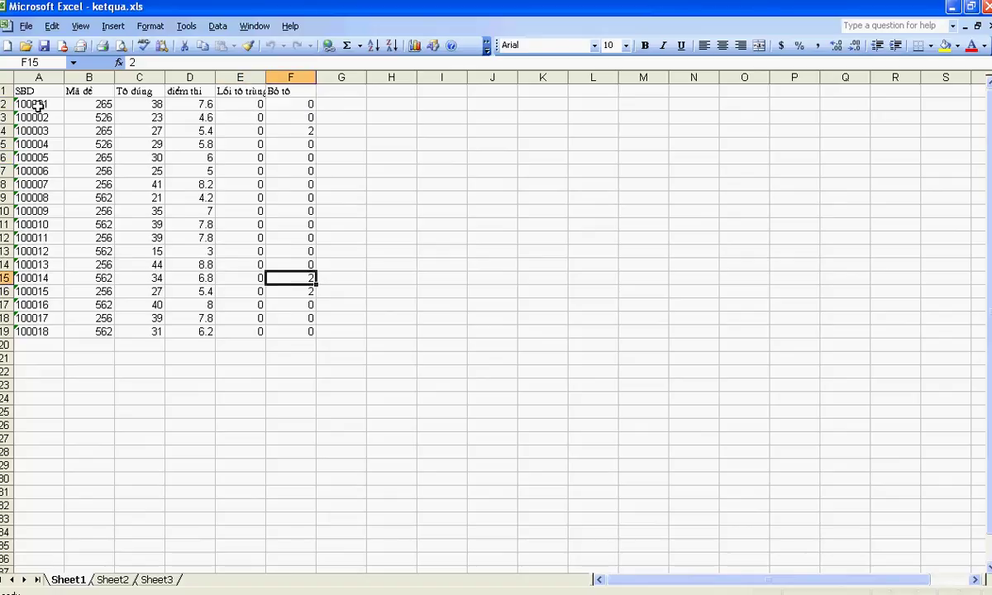
{"action": "key", "text": "Up"}
{"action": "key", "text": "Up"}
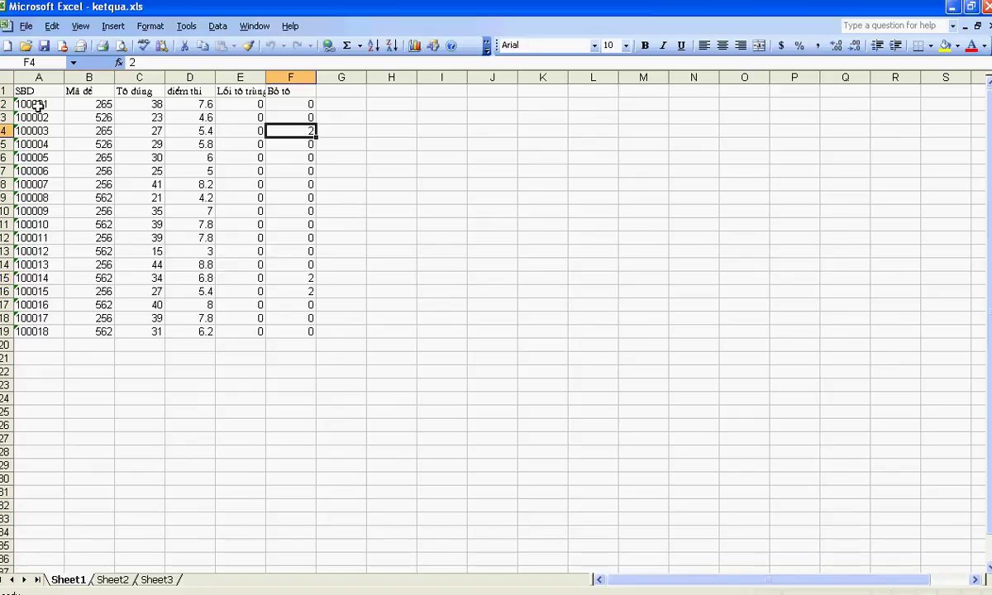
{"action": "key", "text": "Down"}
{"action": "key", "text": "Down"}
{"action": "key", "text": "Down"}
{"action": "key", "text": "Down"}
{"action": "key", "text": "Down"}
{"action": "key", "text": "Down"}
{"action": "key", "text": "Down"}
{"action": "key", "text": "Down"}
{"action": "key", "text": "Down"}
{"action": "key", "text": "Down"}
{"action": "key", "text": "Down"}
{"action": "key", "text": "Down"}
{"action": "key", "text": "Down"}
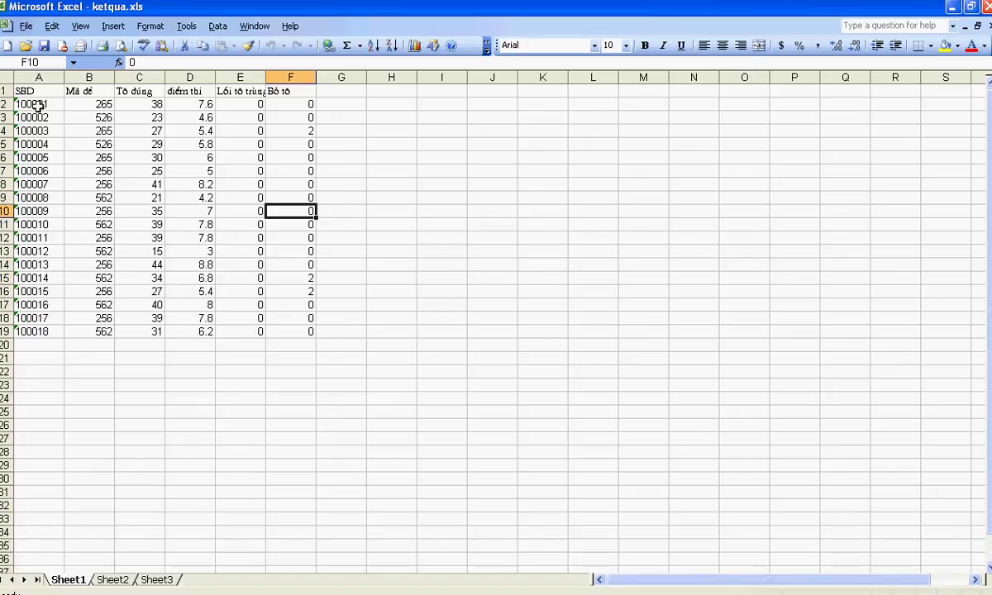
{"action": "key", "text": "Up"}
{"action": "key", "text": "Down"}
{"action": "key", "text": "Down"}
{"action": "key", "text": "Down"}
{"action": "key", "text": "Down"}
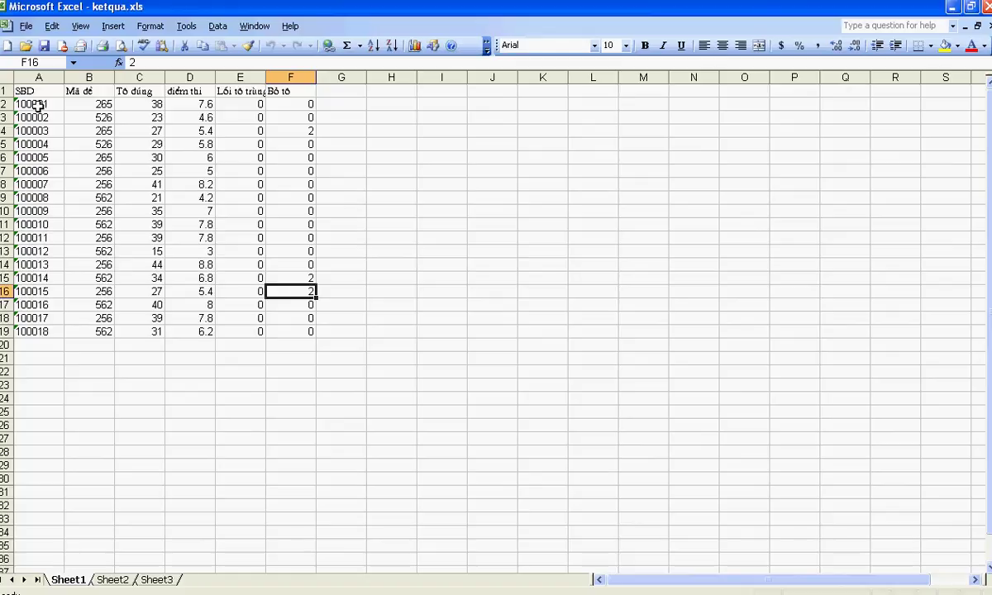
{"action": "key", "text": "Up"}
{"action": "key", "text": "Up"}
{"action": "key", "text": "Up"}
{"action": "key", "text": "Up"}
{"action": "key", "text": "Up"}
{"action": "key", "text": "Up"}
{"action": "key", "text": "Up"}
{"action": "key", "text": "Up"}
{"action": "key", "text": "Up"}
{"action": "key", "text": "Up"}
{"action": "key", "text": "Up"}
{"action": "key", "text": "Up"}
{"action": "key", "text": "Up"}
{"action": "key", "text": "Up"}
{"action": "key", "text": "Up"}
{"action": "key", "text": "Up"}
{"action": "key", "text": "Up"}
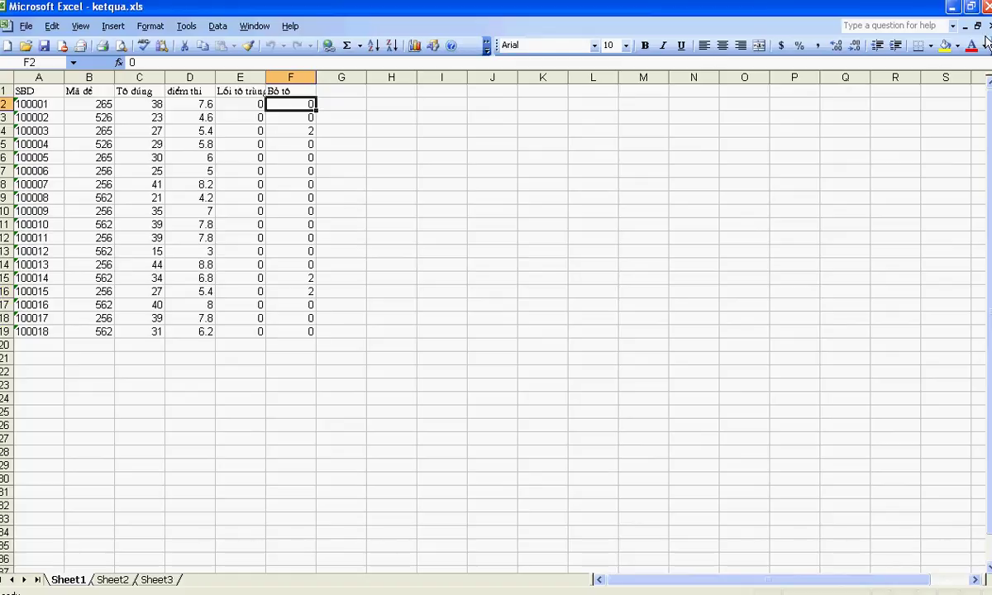
Switch from Excel to the grading software, open its help and read the Sử dụng topic under Hướng dẫn sử dụng.
{"action": "left_click", "coordinate": [953, 7]}
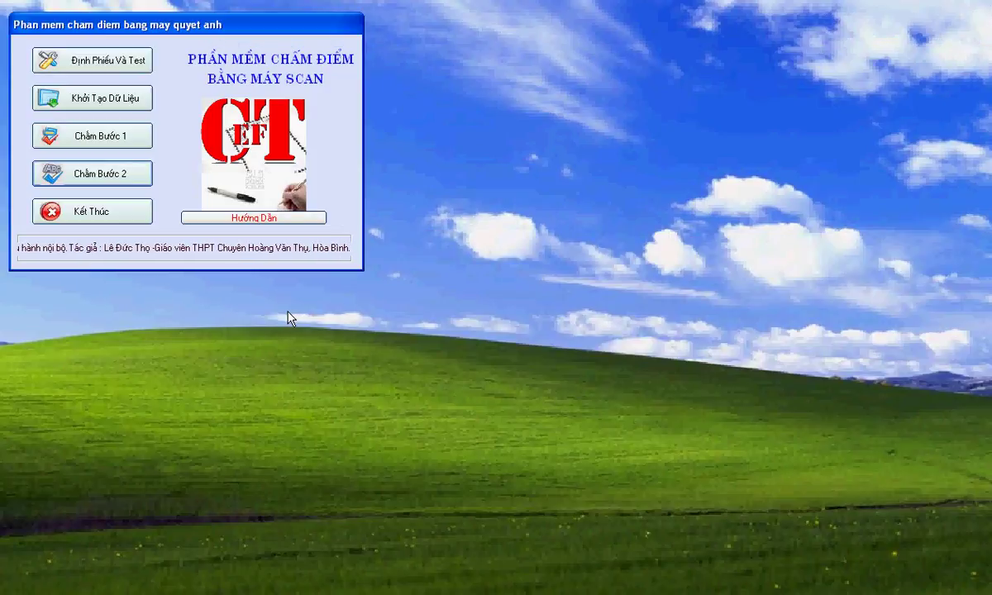
{"action": "left_click", "coordinate": [271, 223]}
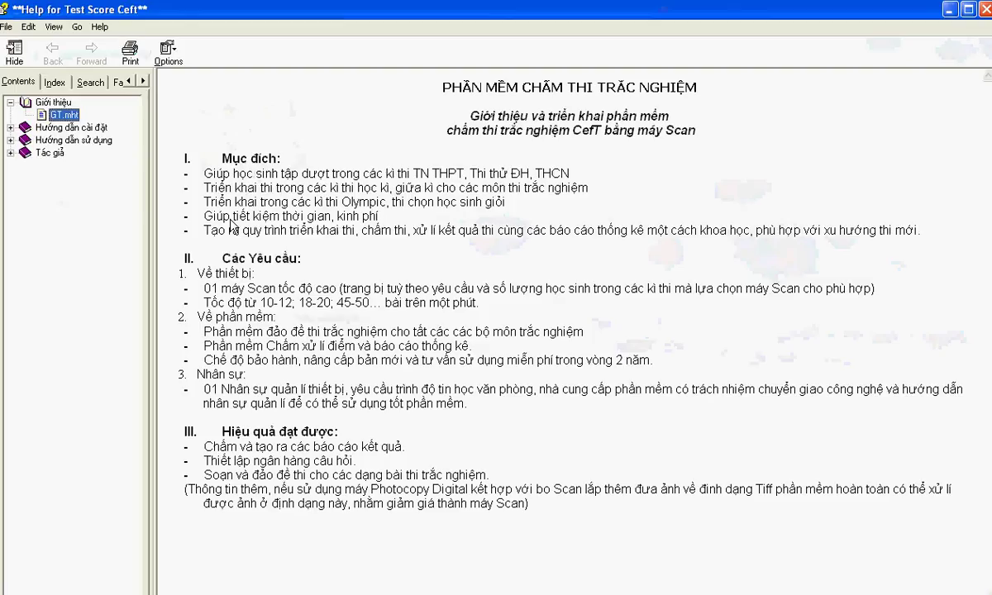
{"action": "left_click", "coordinate": [23, 128]}
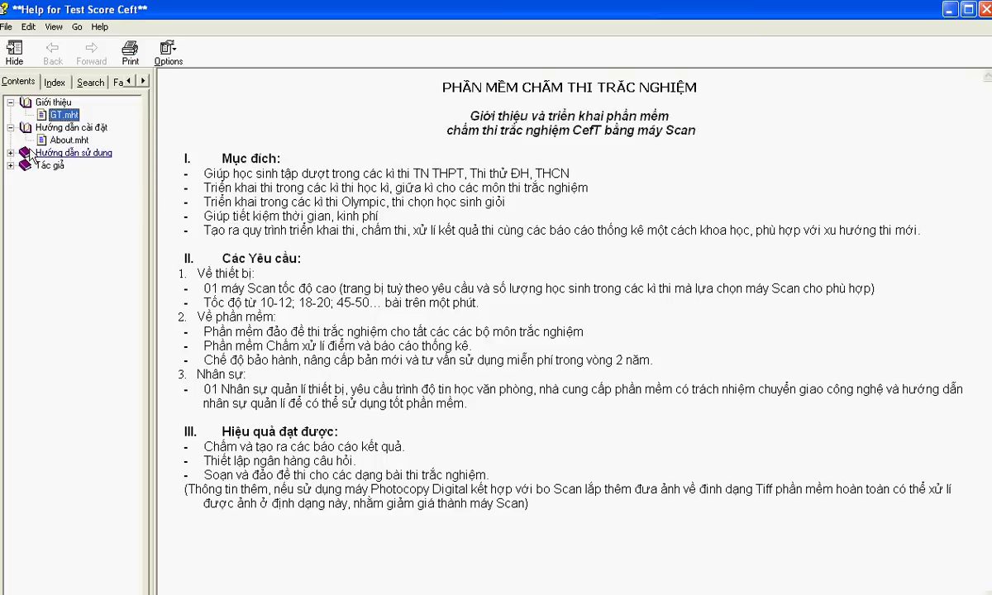
{"action": "left_click", "coordinate": [30, 155]}
{"action": "left_click", "coordinate": [66, 165]}
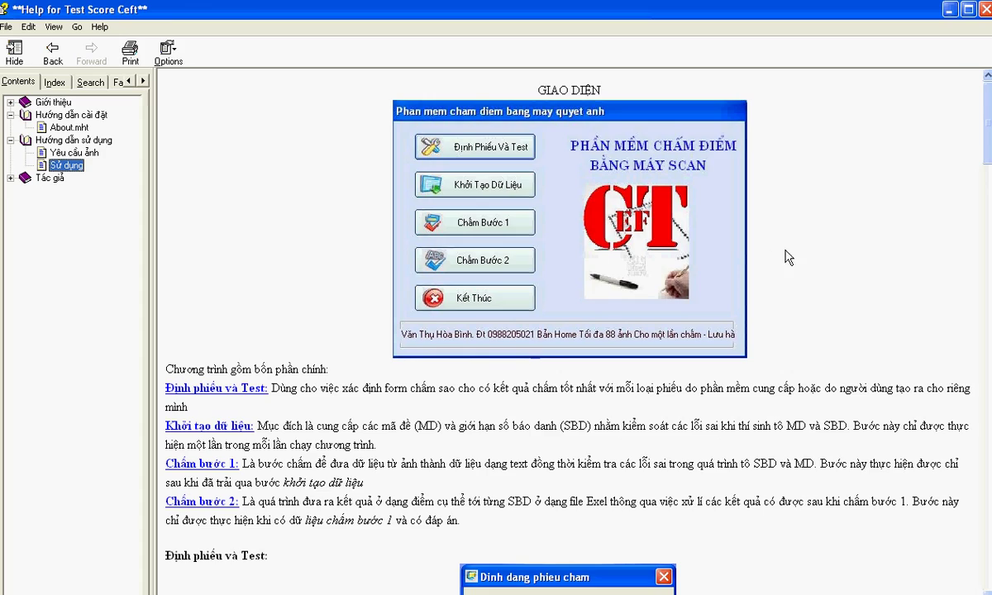
{"action": "left_click", "coordinate": [787, 258]}
{"action": "scroll", "coordinate": [804, 227], "scroll_direction": "down", "scroll_amount": 20}
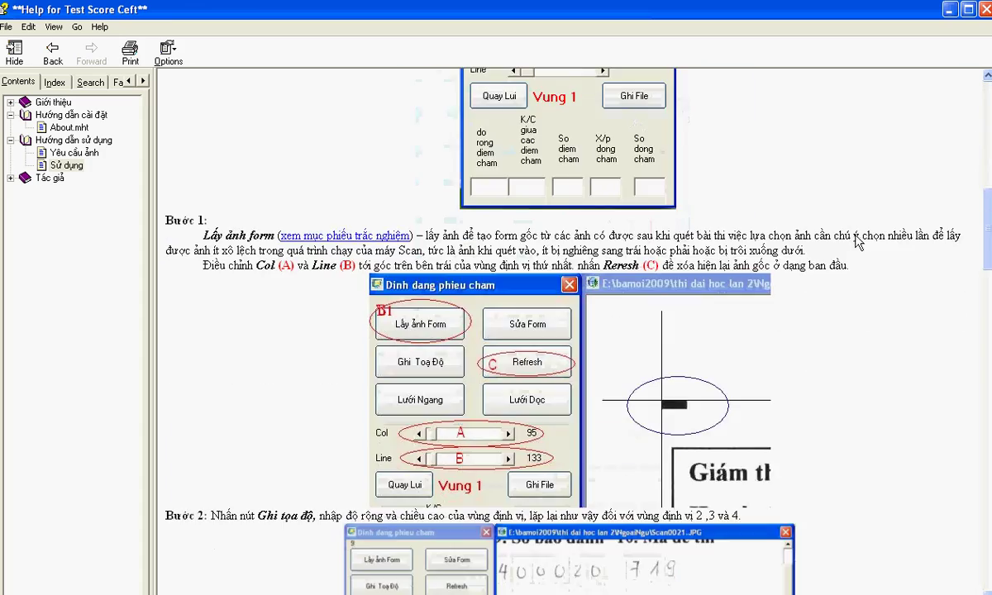
{"action": "scroll", "coordinate": [855, 238], "scroll_direction": "down", "scroll_amount": 15}
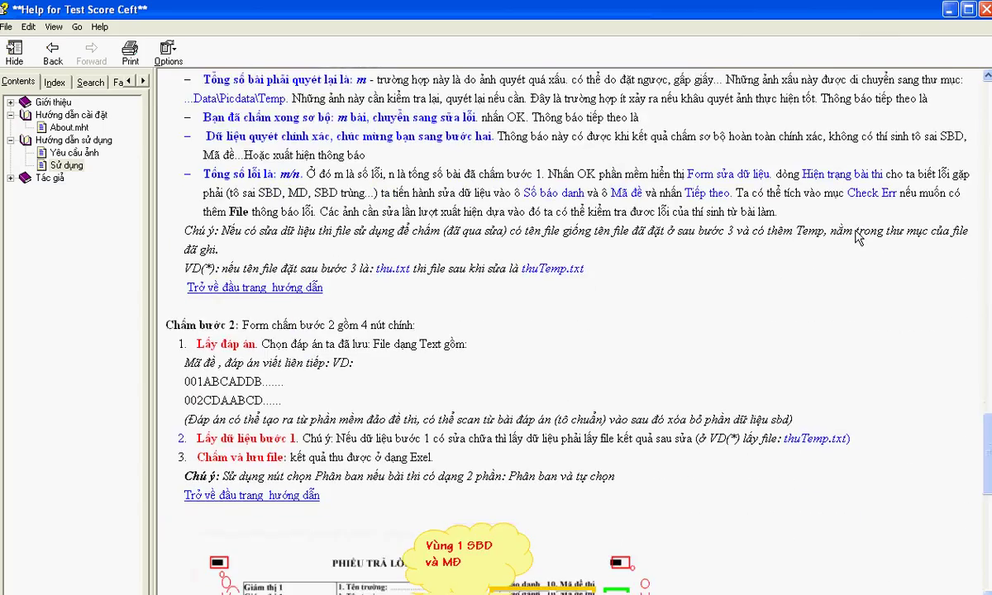
Close the help window and exit the grading software.
{"action": "left_click", "coordinate": [984, 9]}
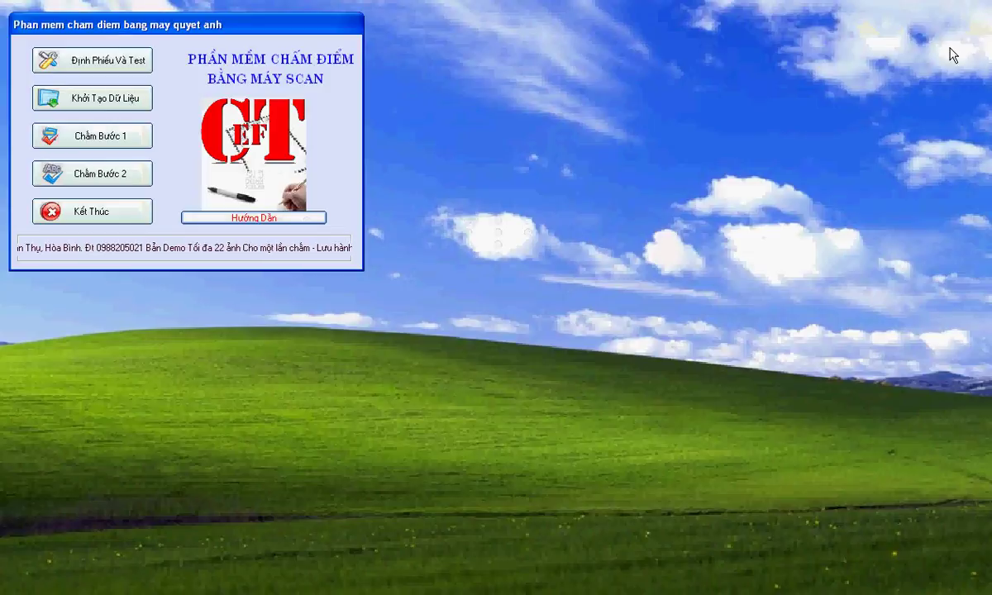
{"action": "left_click", "coordinate": [109, 216]}
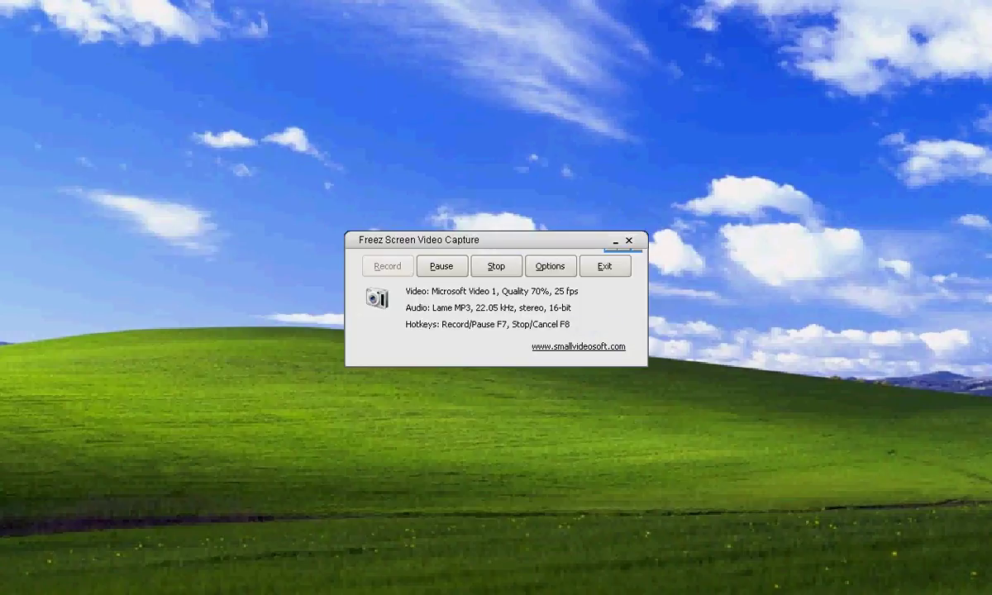
{"action": "right_click", "coordinate": [256, 594]}
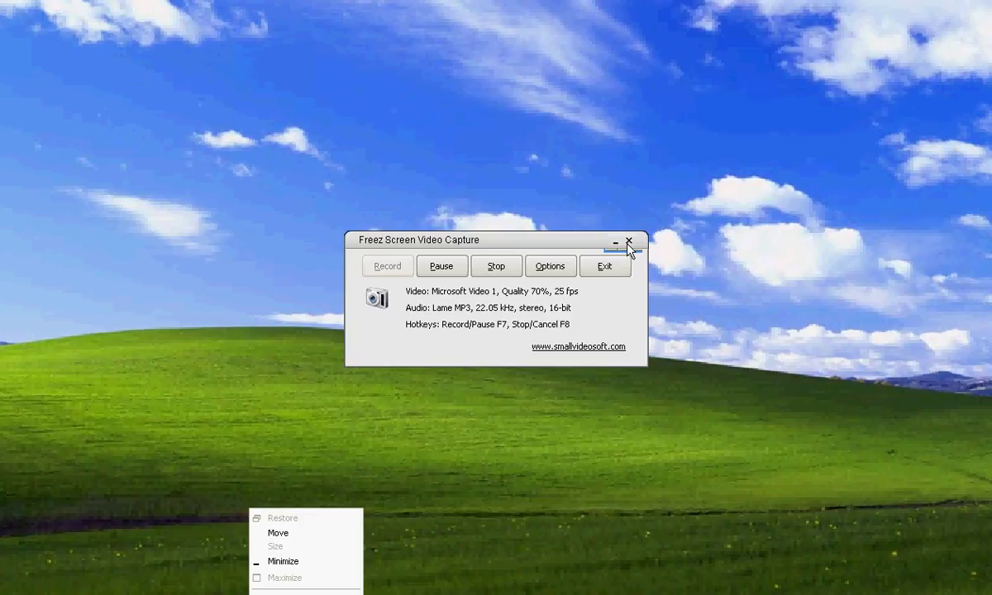
{"action": "left_click", "coordinate": [604, 266]}
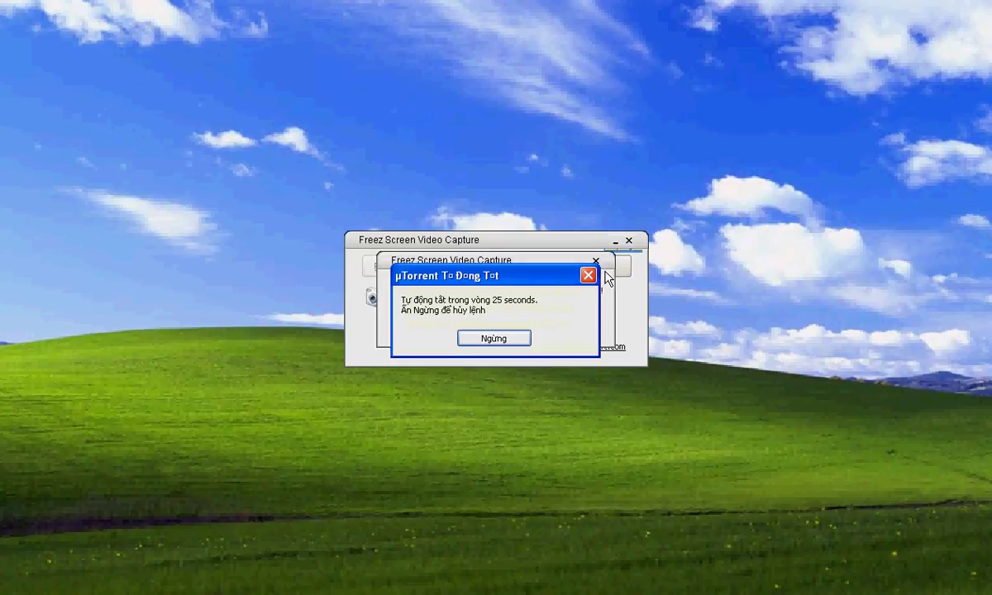
{"action": "left_click", "coordinate": [494, 344]}
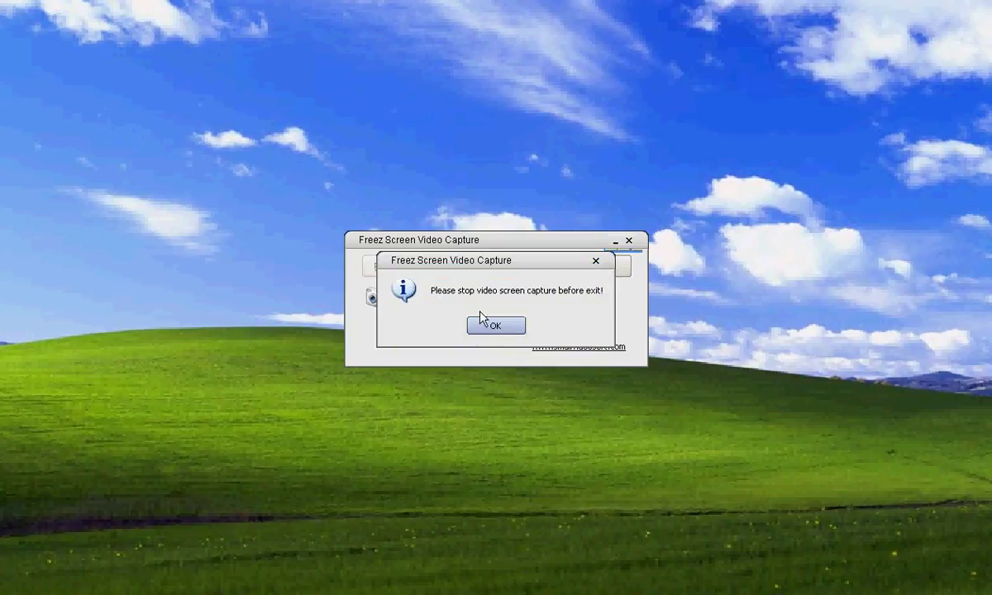
{"action": "left_click", "coordinate": [596, 261]}
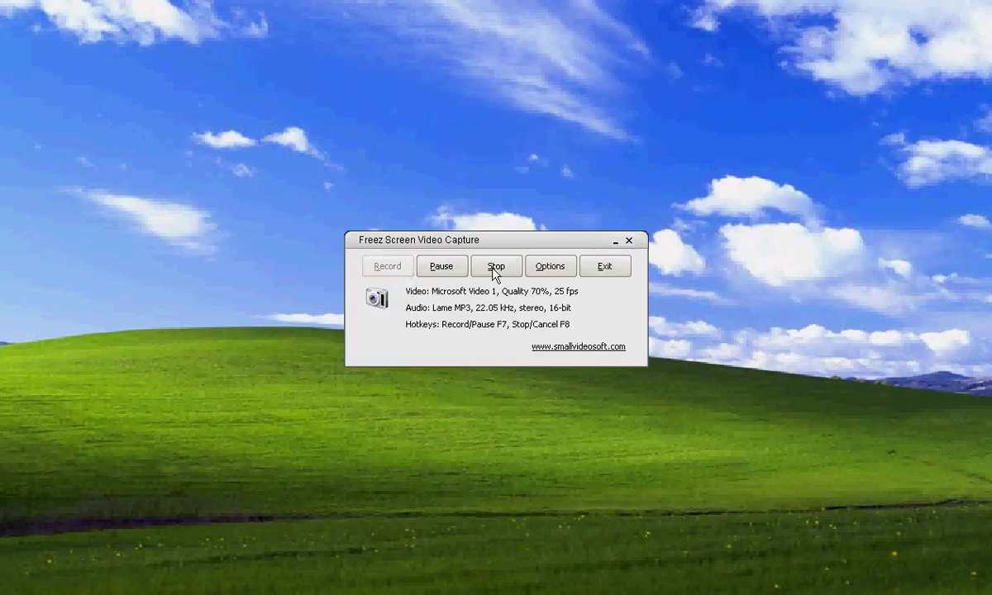